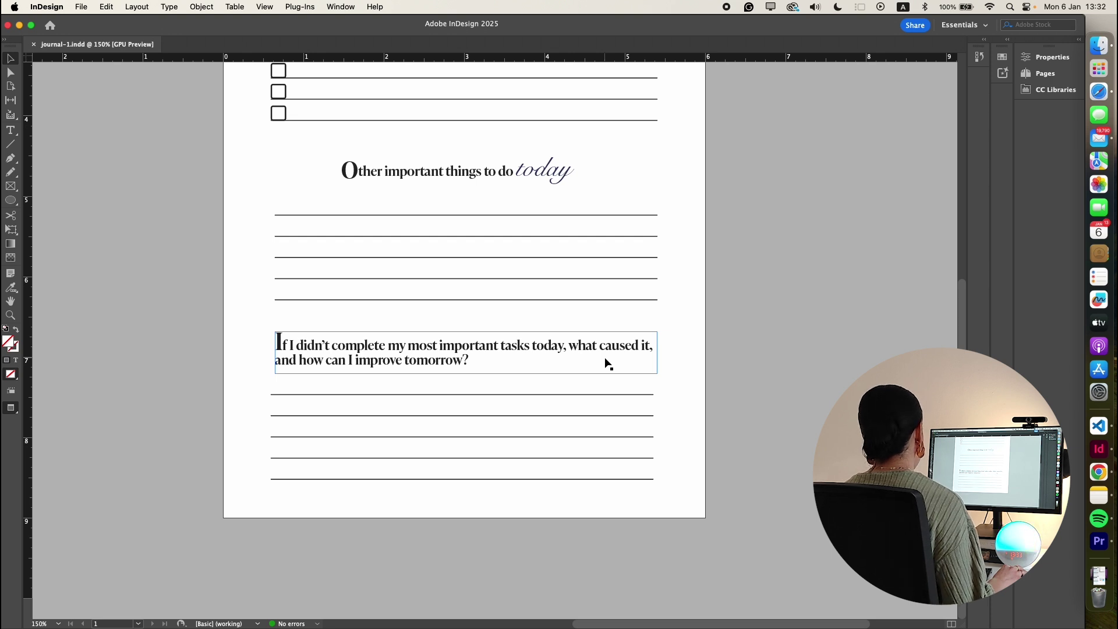
Examine the journal page's layout with frame edges and guides shown, from the header to the writing lines
scroll(618, 408, up, 2)
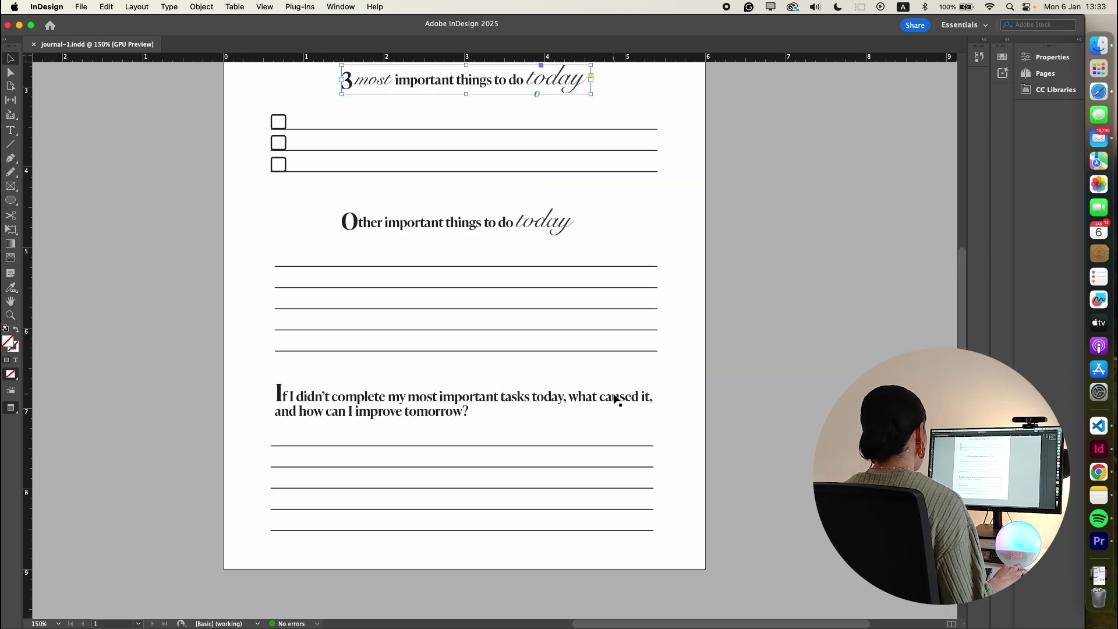
scroll(617, 400, up, 2)
scroll(615, 400, up, 2)
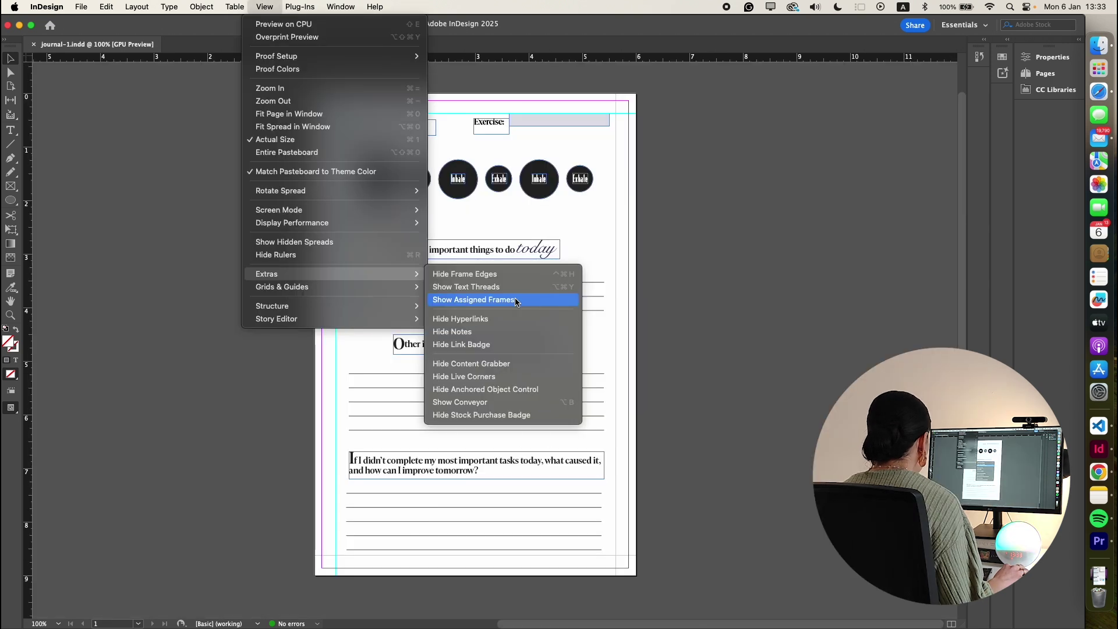
click(526, 207)
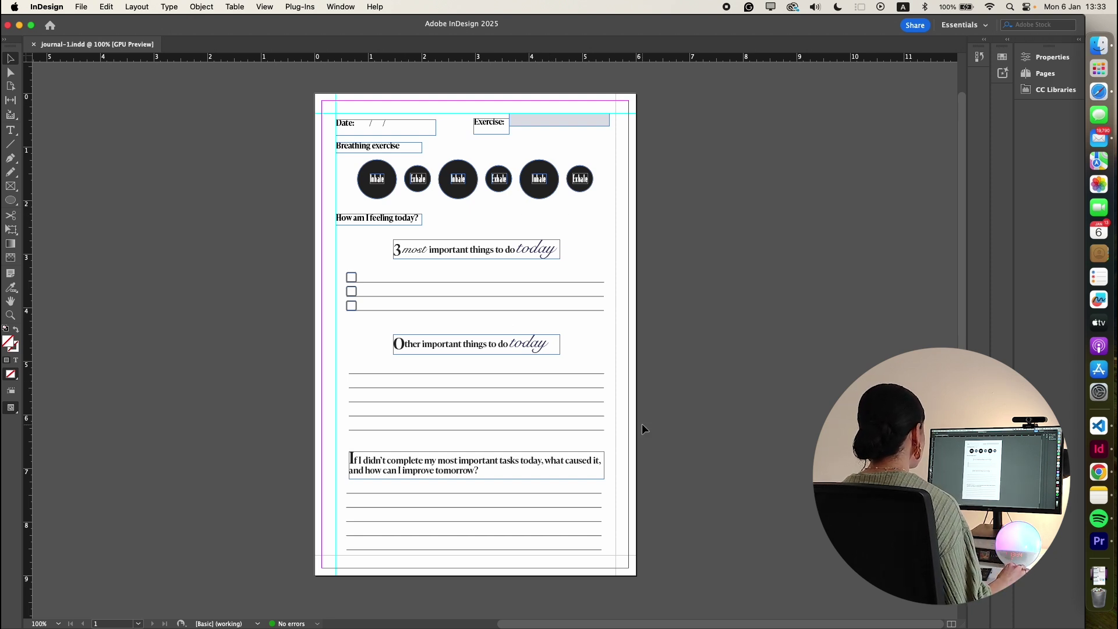
click(346, 217)
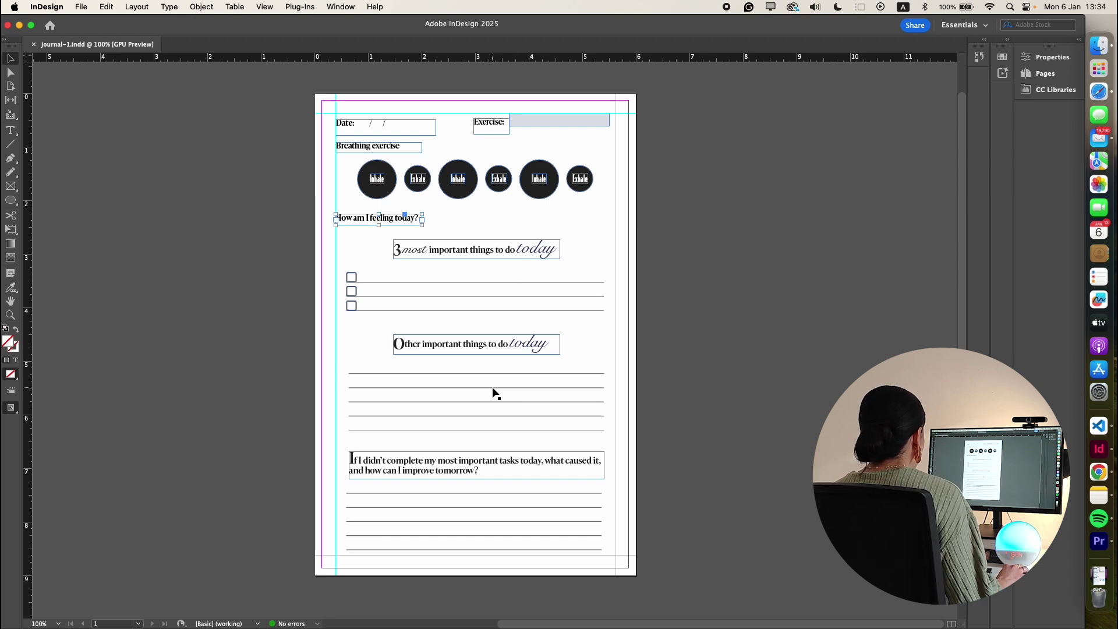
key(super+equal)
key(super+equal)
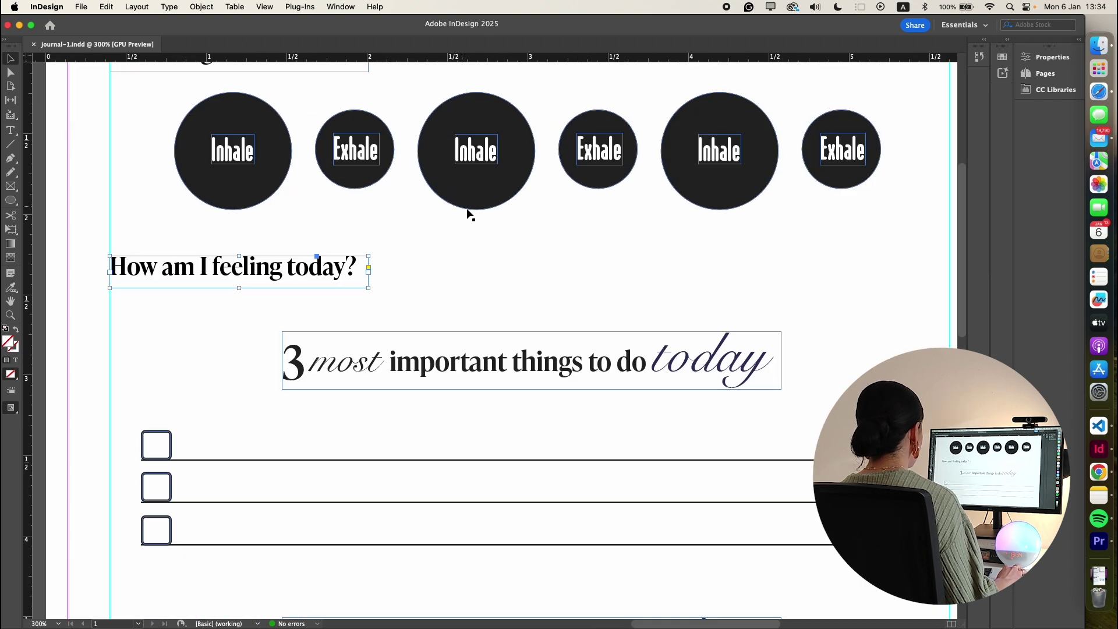
key(super+minus)
scroll(513, 233, up, 2)
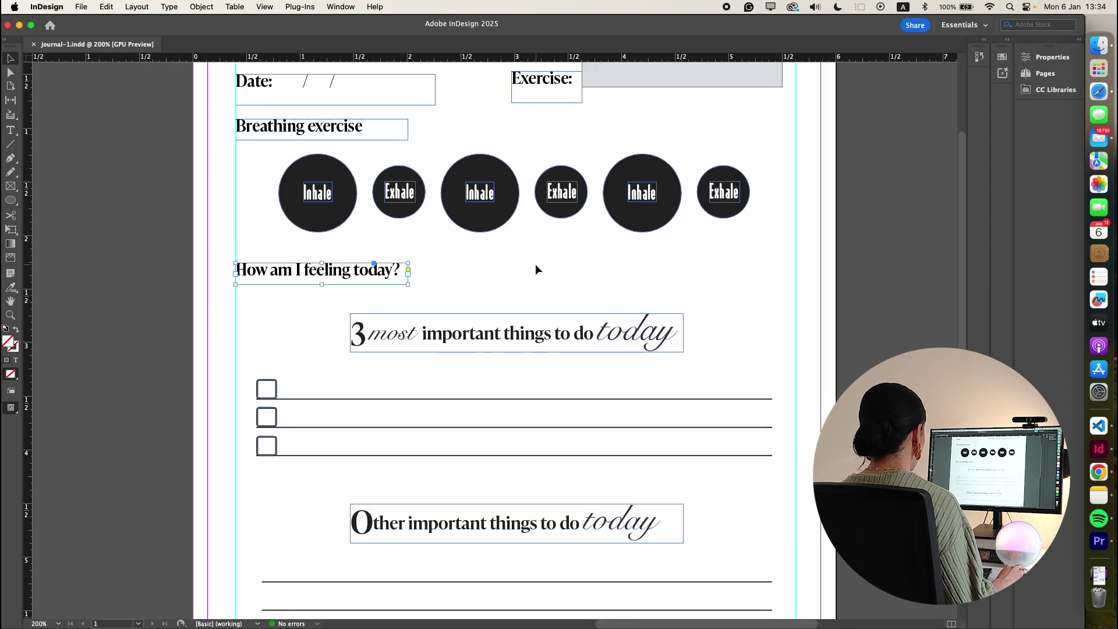
scroll(536, 269, up, 5)
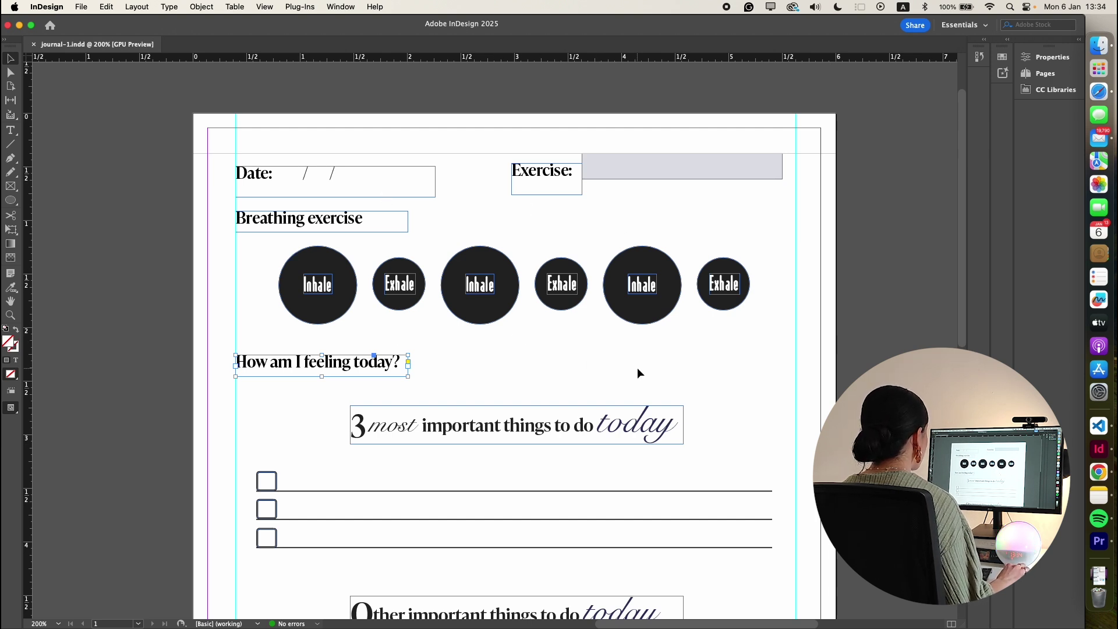
scroll(631, 370, down, 1)
click(554, 319)
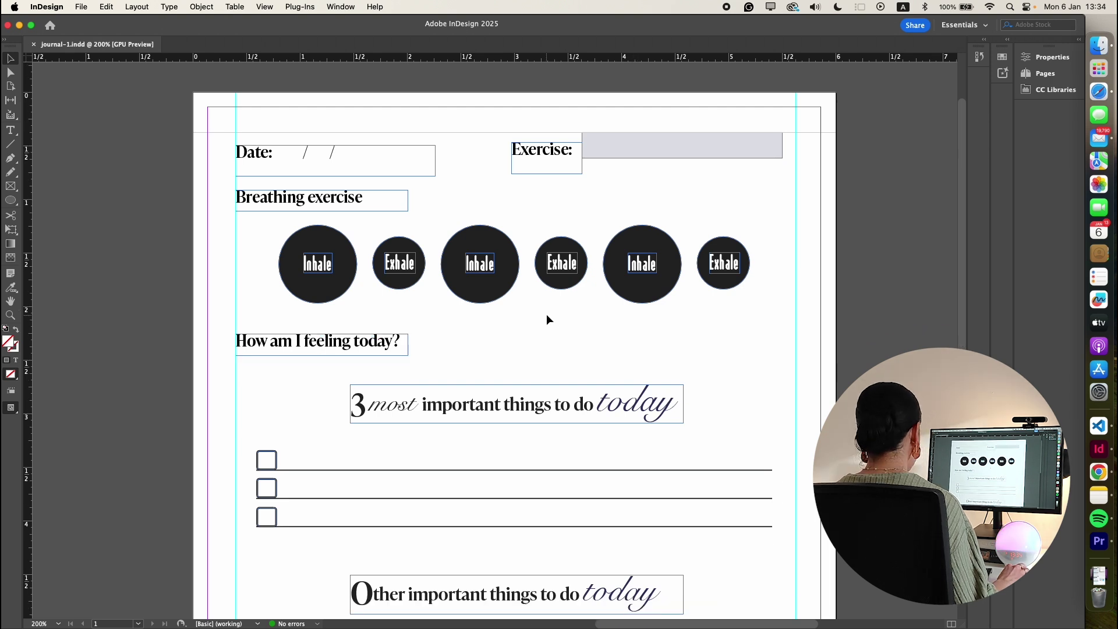
scroll(554, 320, down, 2)
scroll(554, 319, down, 3)
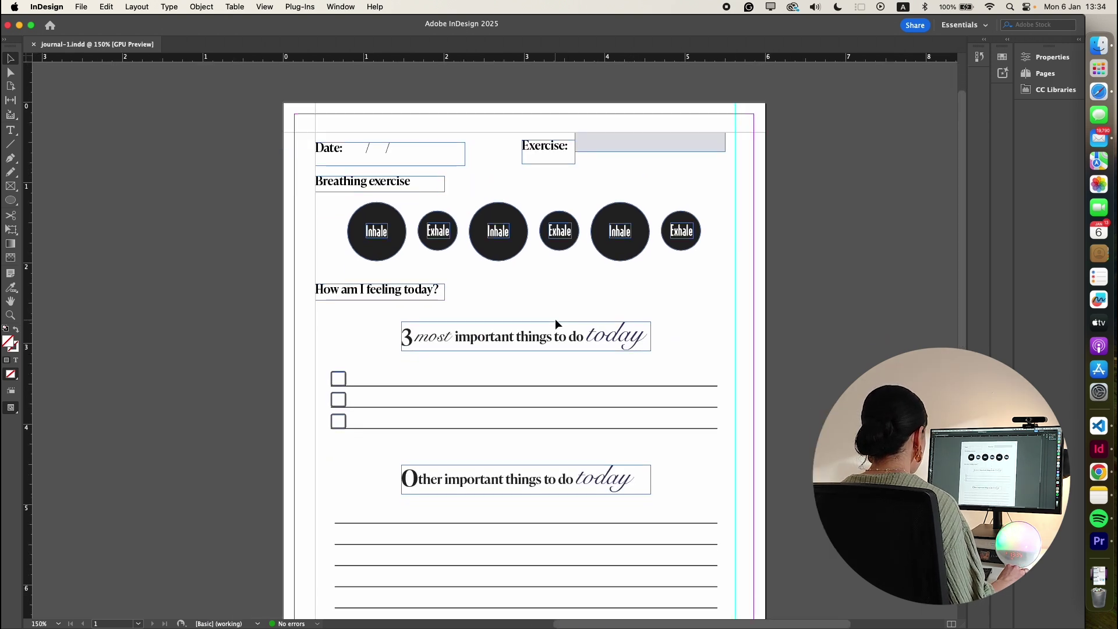
scroll(555, 319, down, 1)
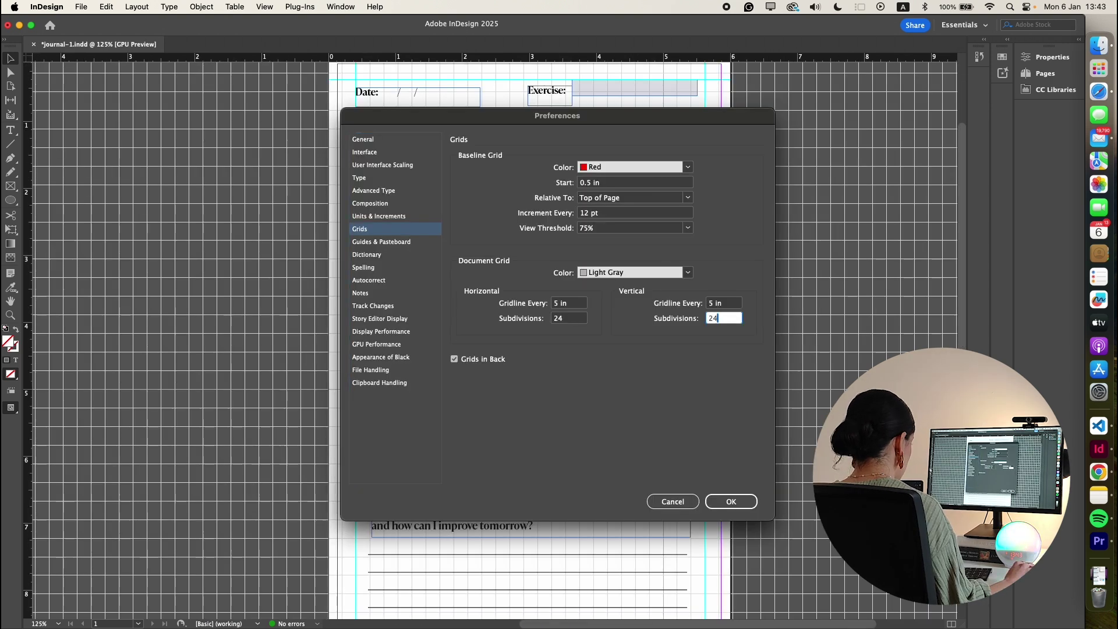
Apply a document grid with a gridline every 5 in and 24 subdivisions, both horizontally and vertically
click(727, 502)
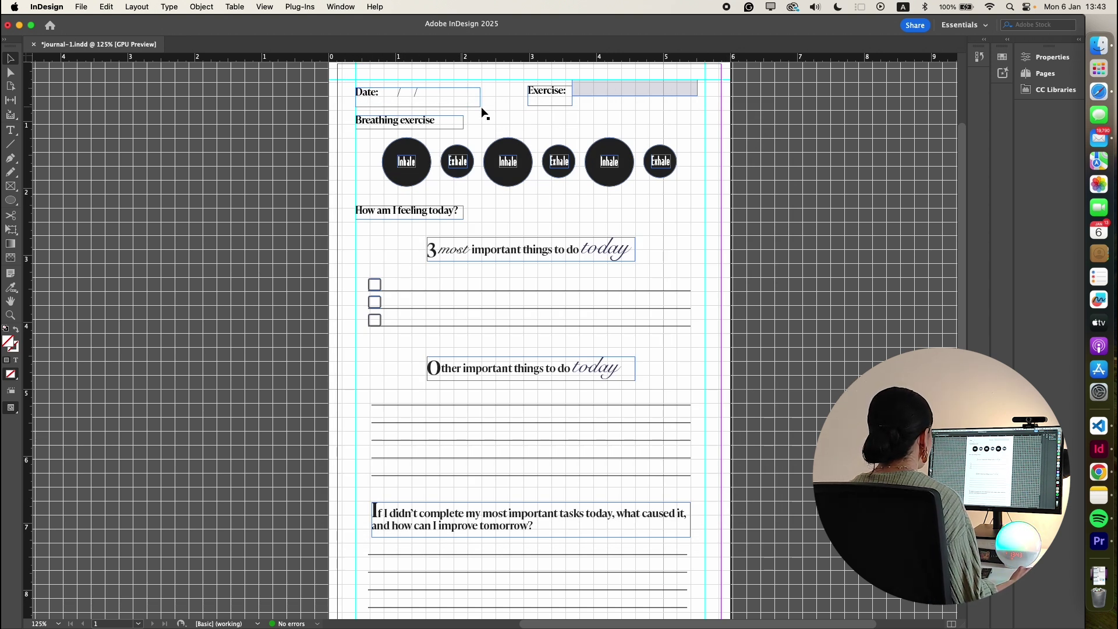
Shorten the "Exercise:" text frame and bring it and its grey box level with the "Date:" text
click(559, 96)
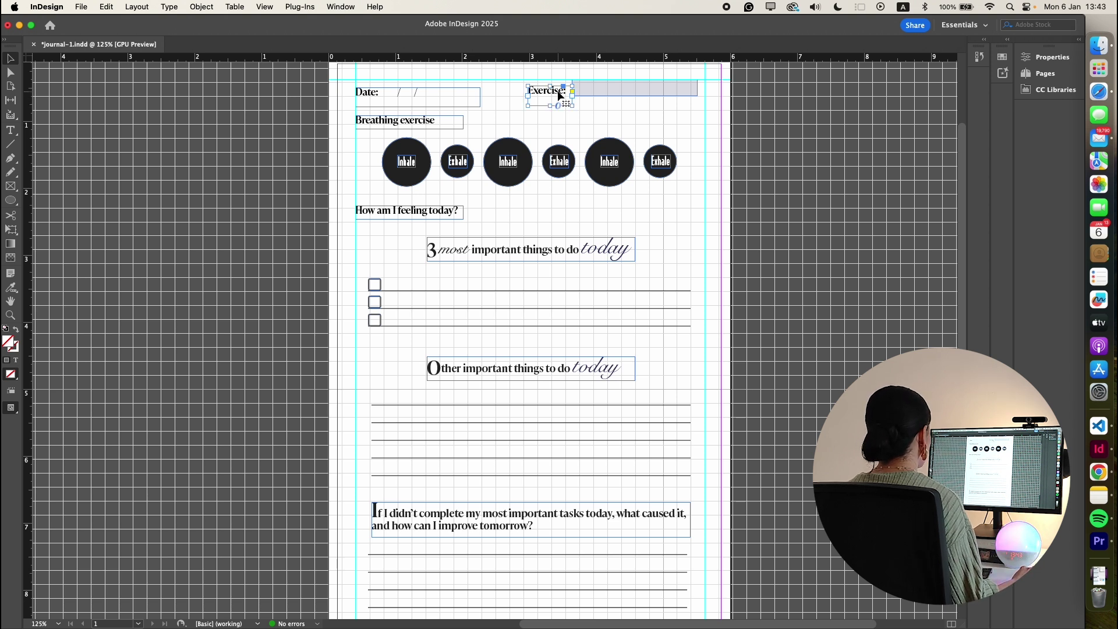
drag(550, 105, 550, 100)
click(673, 129)
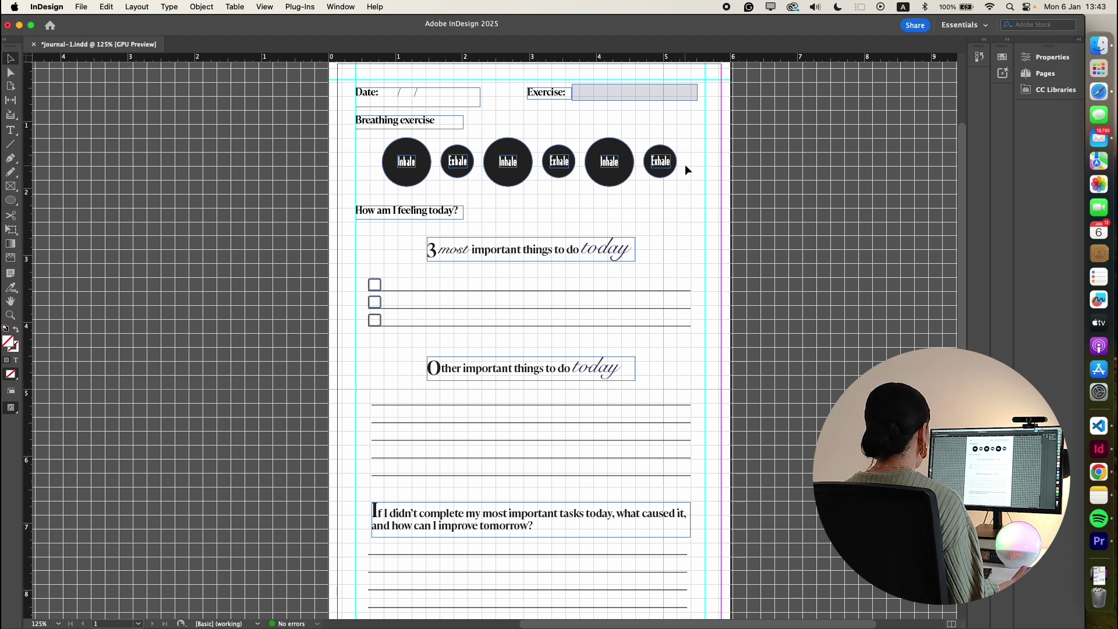
Align the Date, Breathing exercise, feeling, "3 most important things" and "Other important things" frames with the left edge of the checkboxes
click(418, 123)
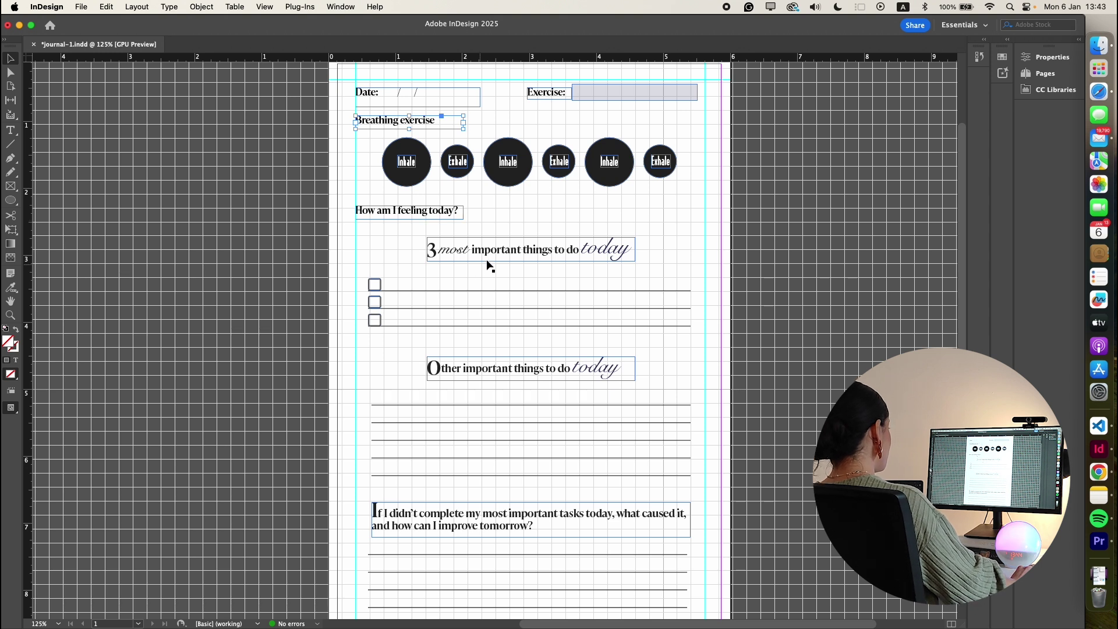
click(507, 254)
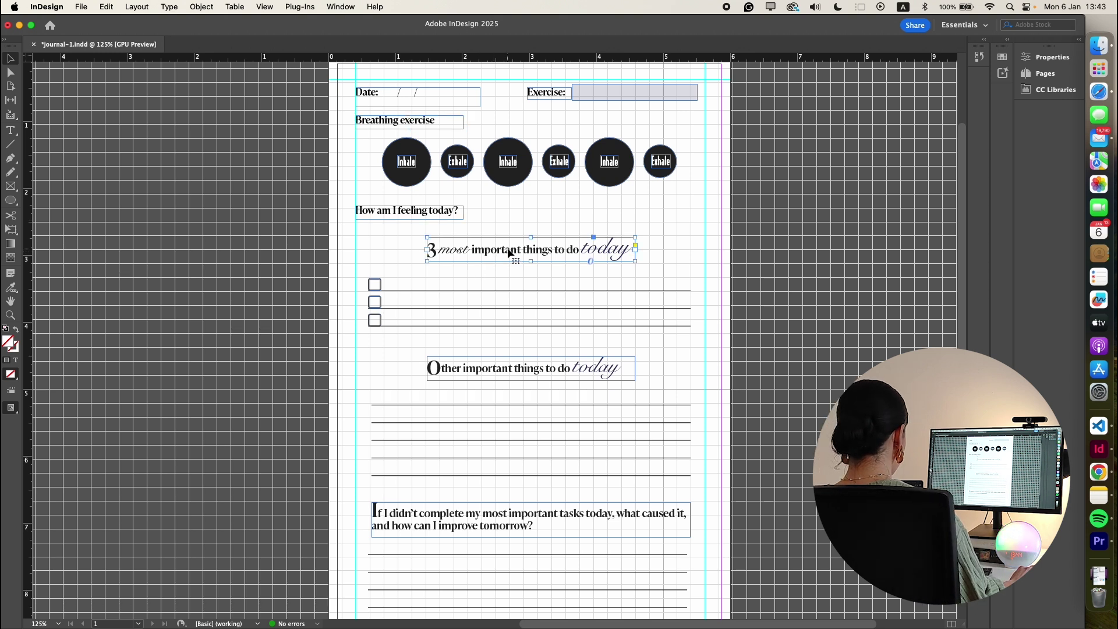
drag(508, 254, 455, 255)
drag(463, 371, 404, 379)
scroll(435, 313, up, 3)
drag(422, 313, 436, 313)
drag(375, 187, 389, 188)
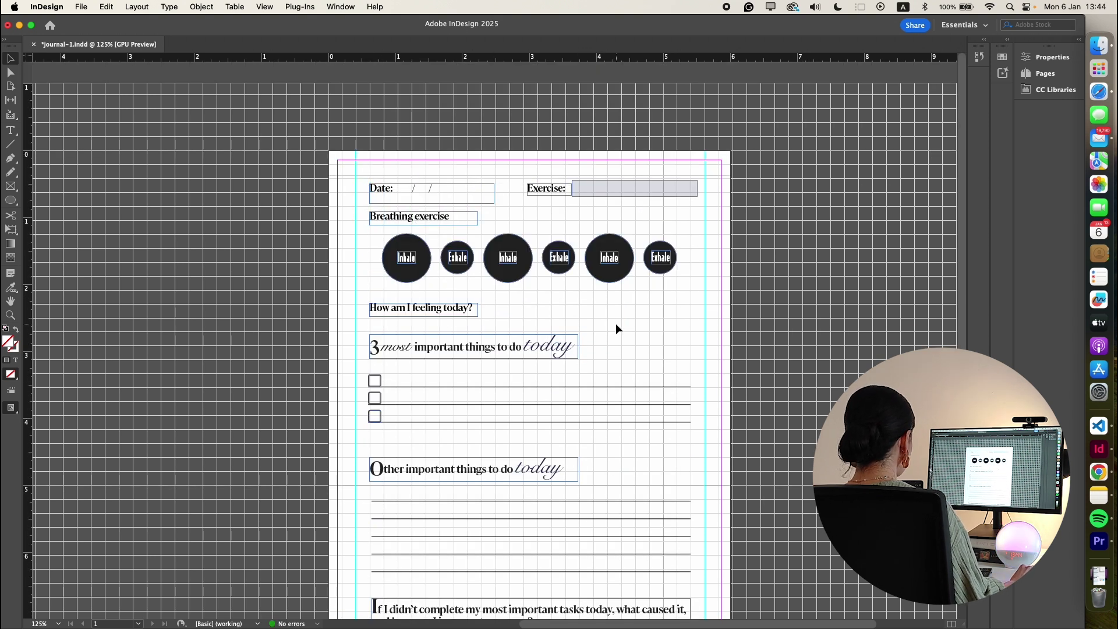
Preview the page without guides or grid and check the alignment of its headings down to the last lines
key(w)
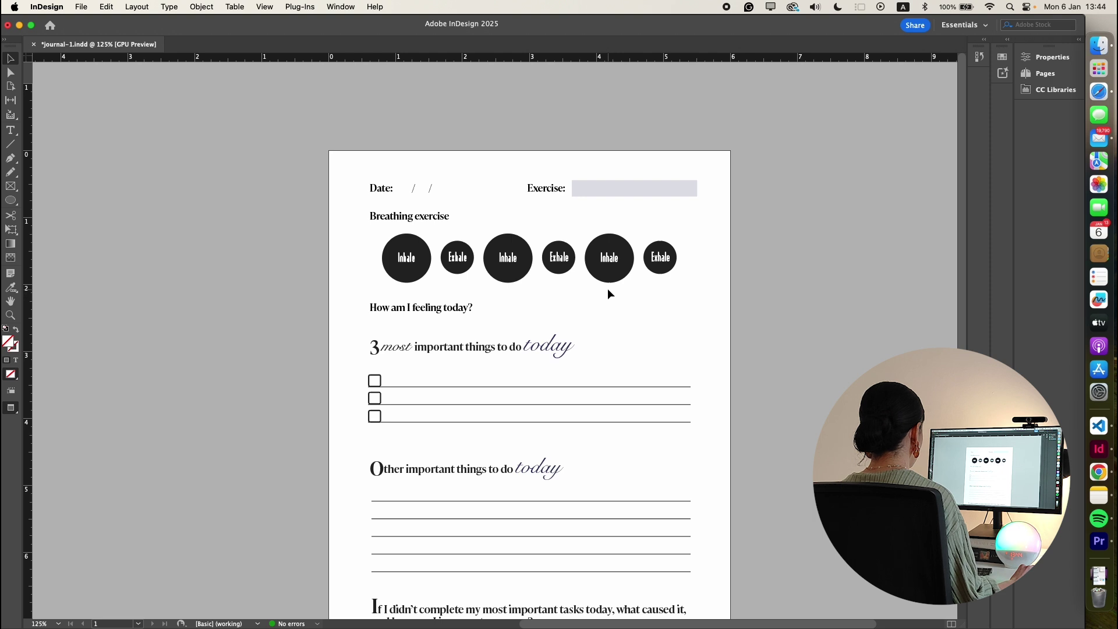
scroll(757, 338, down, 2)
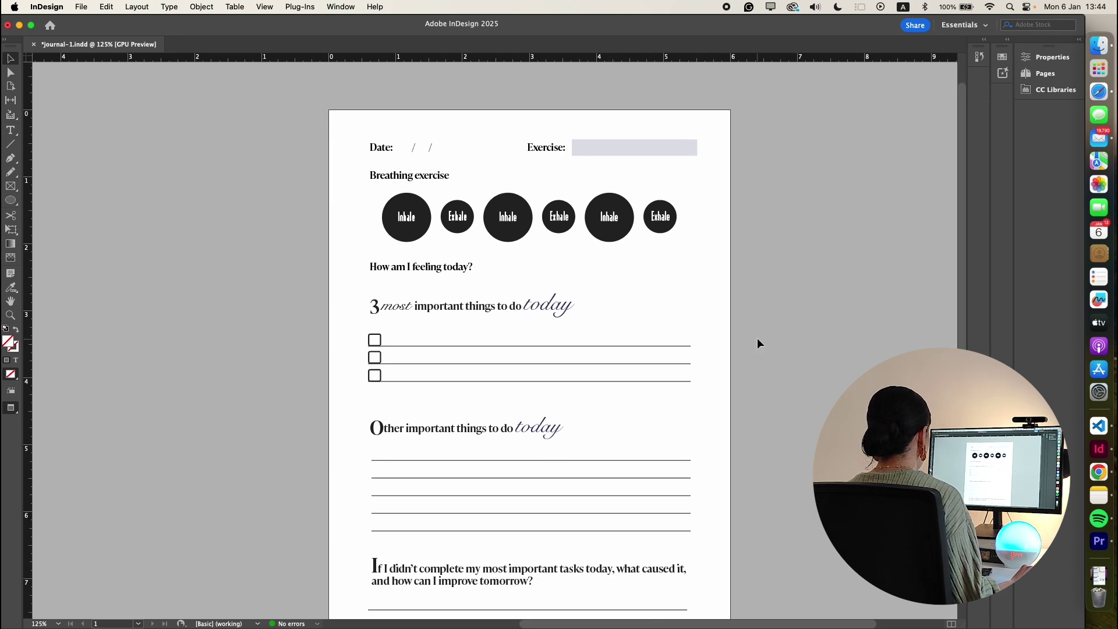
scroll(758, 339, down, 3)
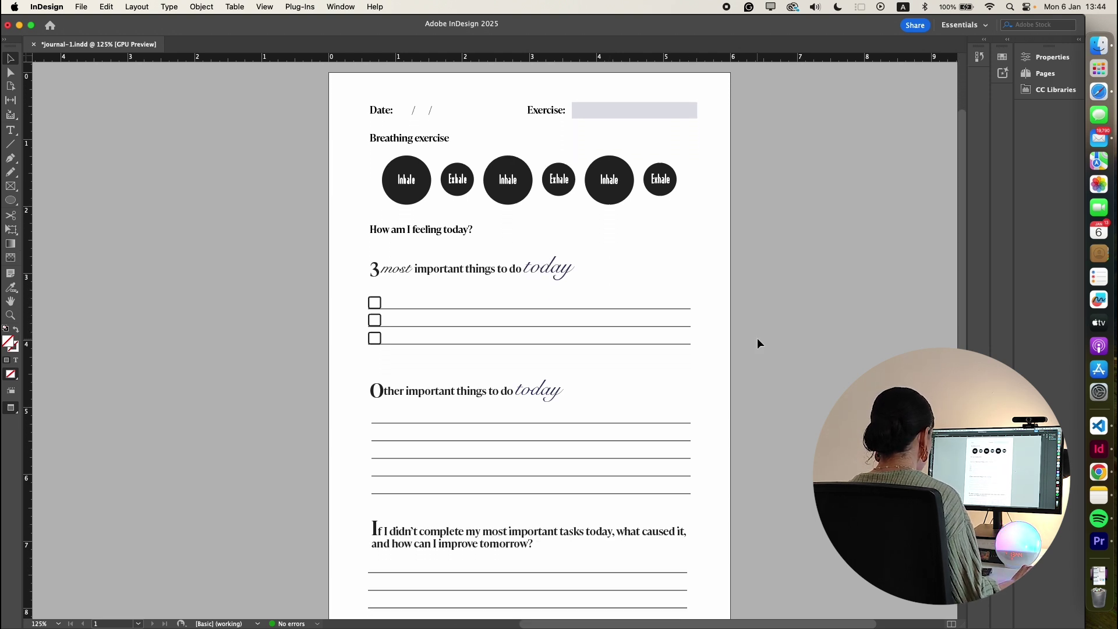
scroll(757, 338, down, 2)
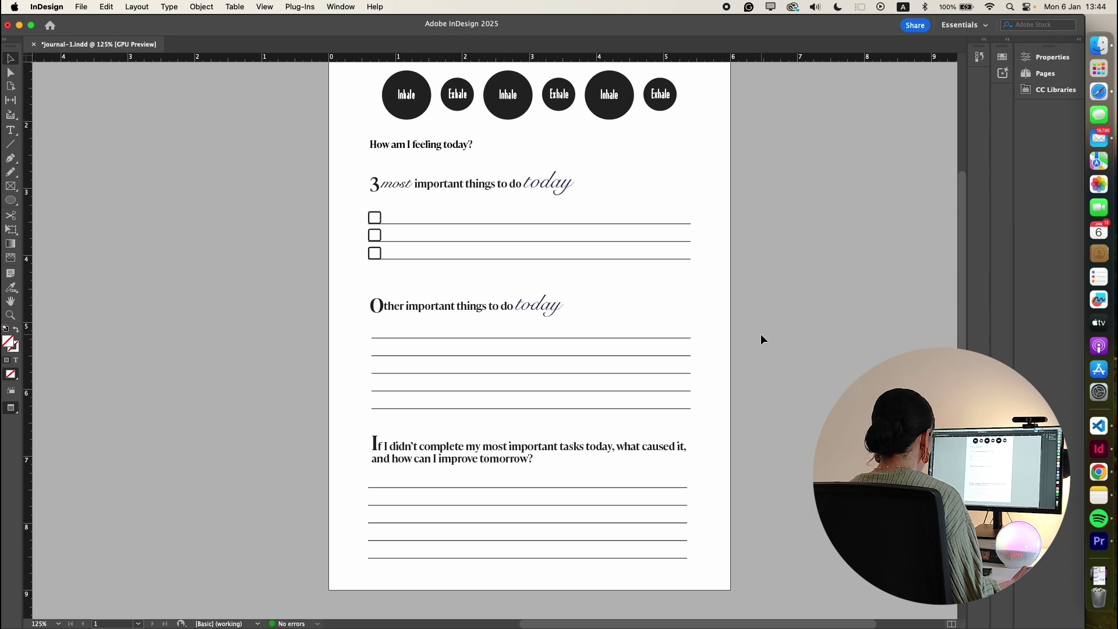
scroll(760, 335, up, 5)
click(464, 269)
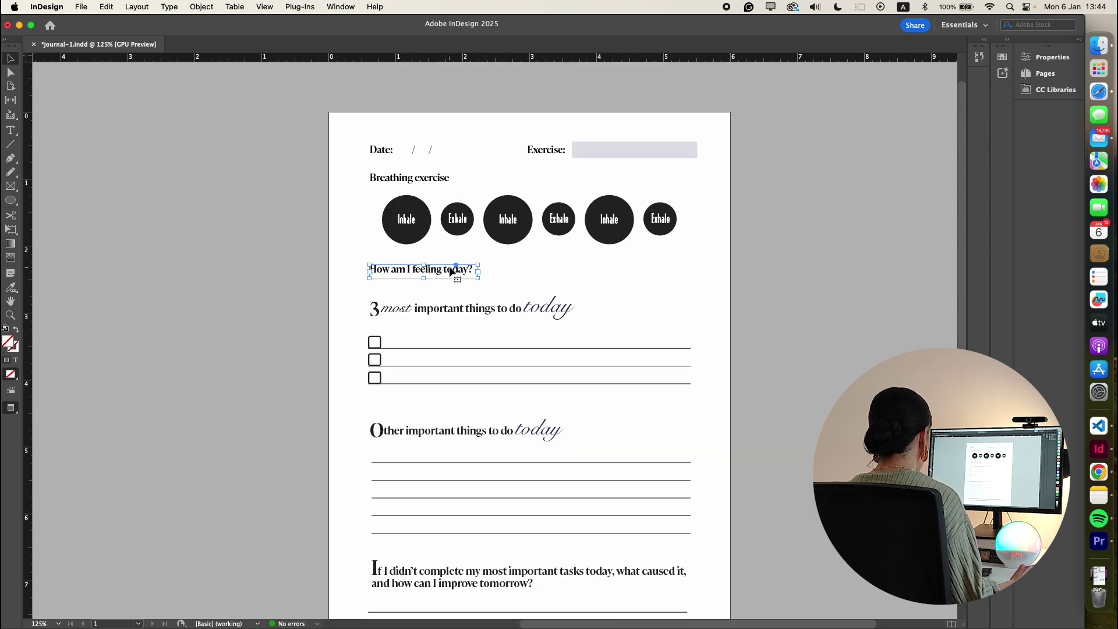
click(532, 283)
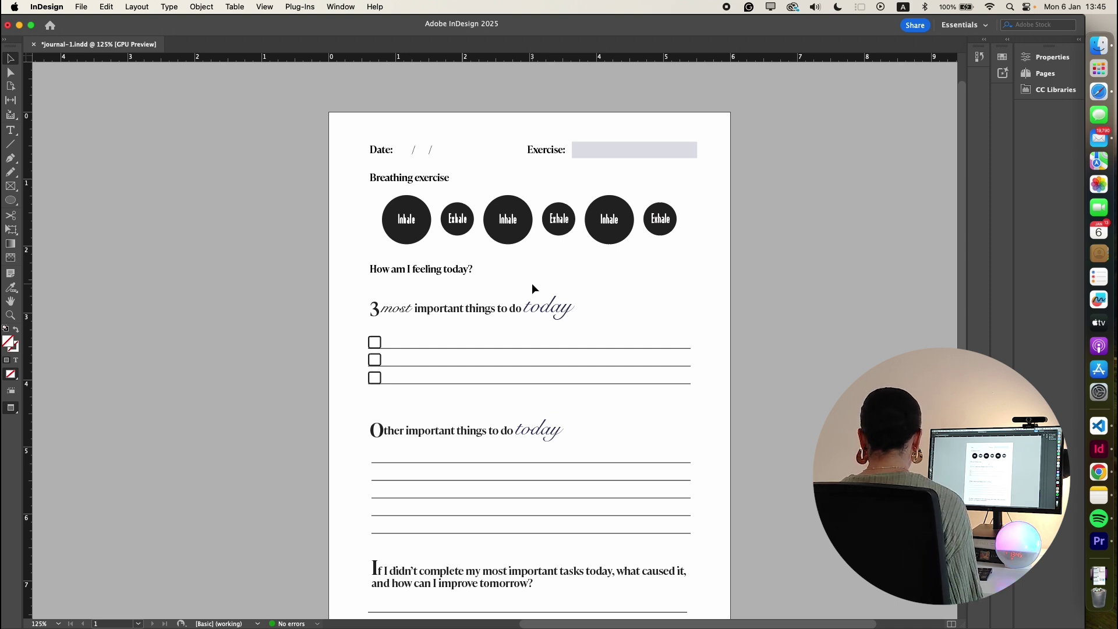
Move the "3 most important things to do today" heading with its checkboxes and lines slightly down to widen the gap above it
key(w)
scroll(532, 283, down, 5)
scroll(532, 283, up, 1)
scroll(533, 283, up, 1)
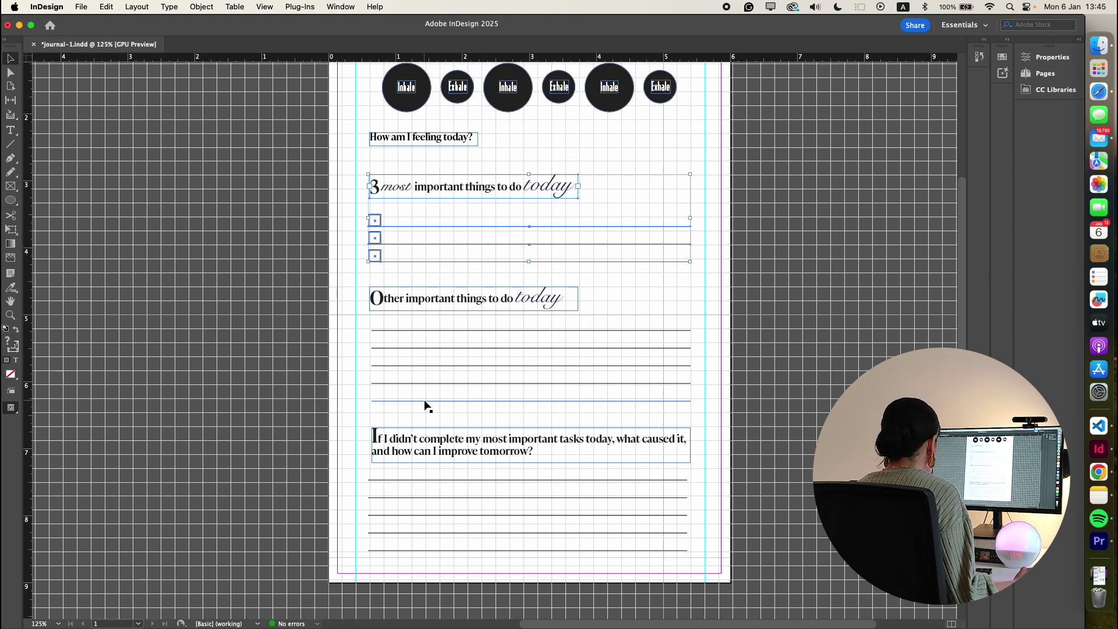
Paste copies of a writing line and place them below "How am I feeling today?"
key(w)
scroll(654, 403, up, 1)
key(super+v)
key(w)
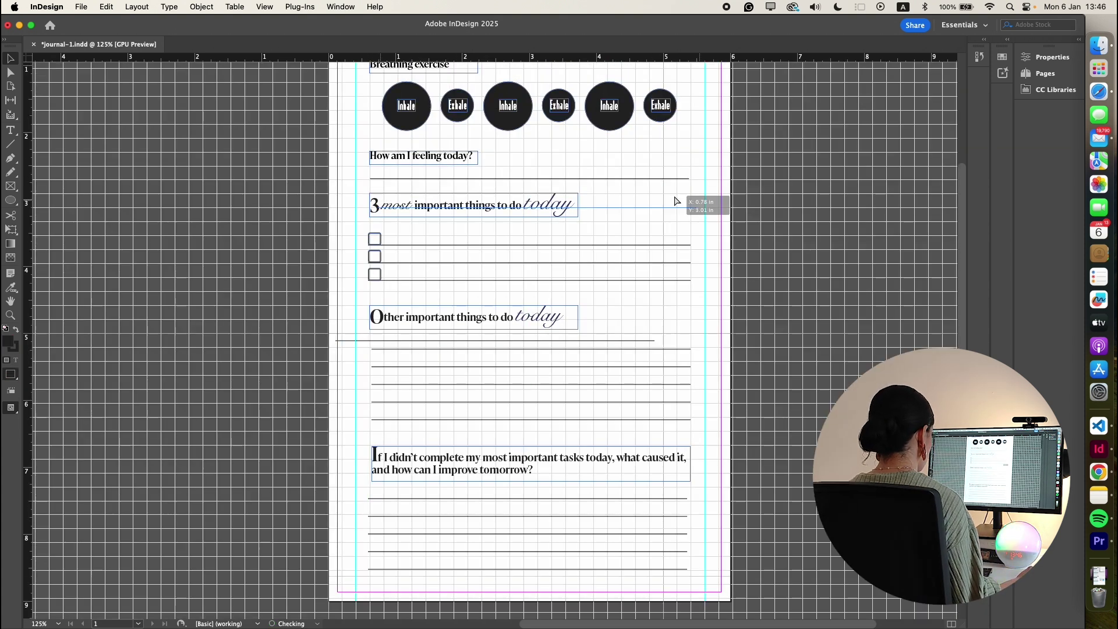
key(w)
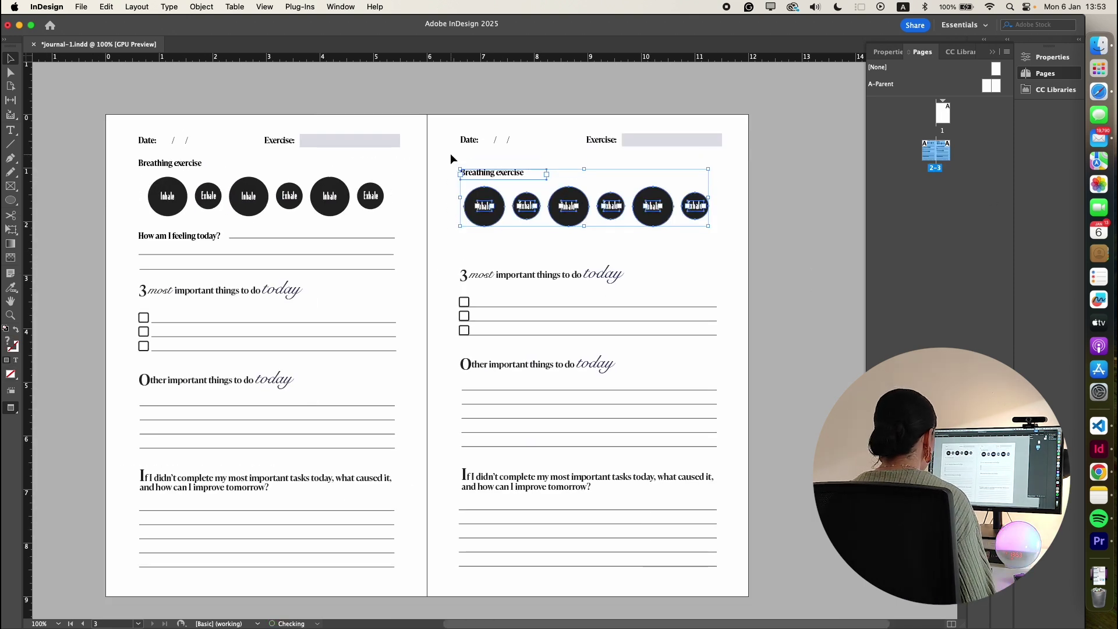
Undo the last move of page 3's breathing exercise group, and move all sections beneath it up closer to the circles
key(super+z)
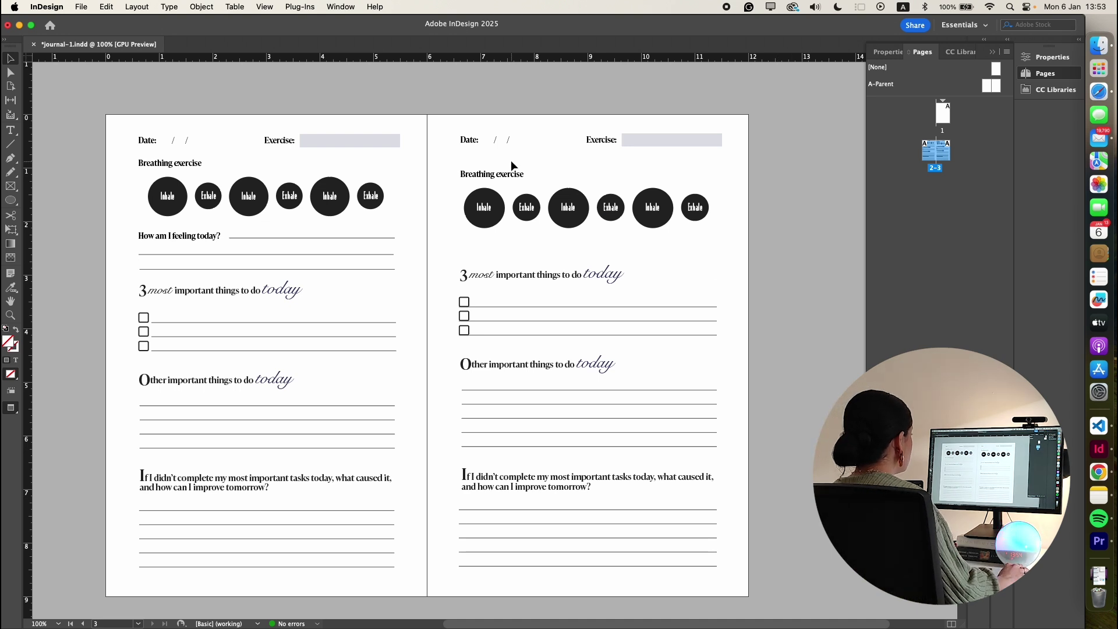
drag(446, 158, 441, 259)
click(732, 573)
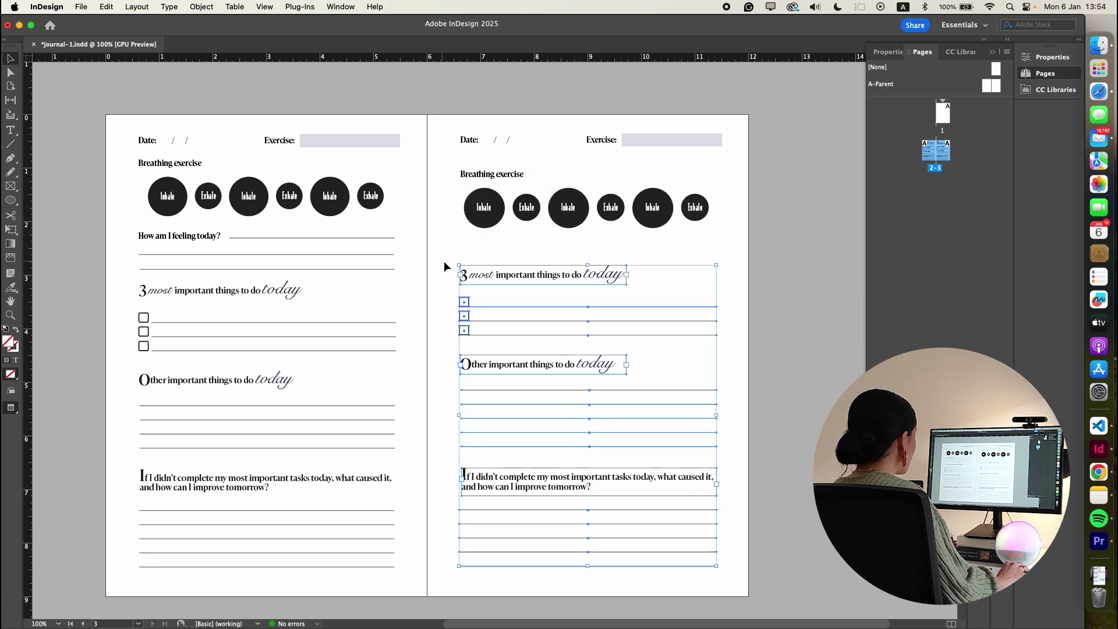
drag(570, 276, 570, 253)
click(739, 448)
Nudge page 3's sections from "3 most important things to do today" to the last lines slightly down
drag(708, 569, 479, 271)
key(Down)
key(Down)
key(Down)
key(Down)
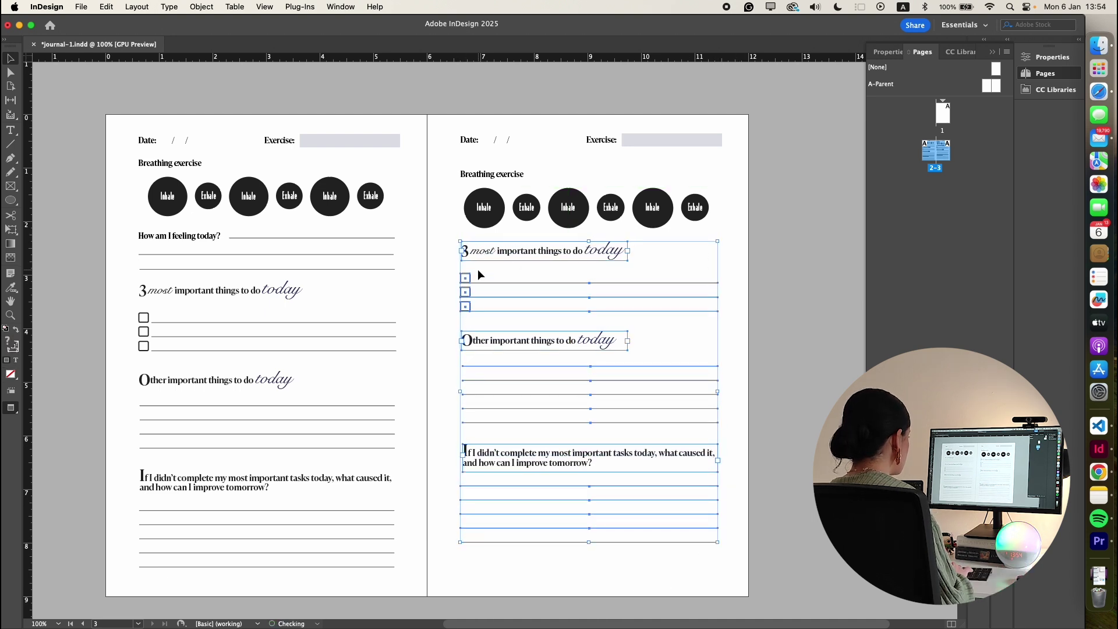
click(706, 364)
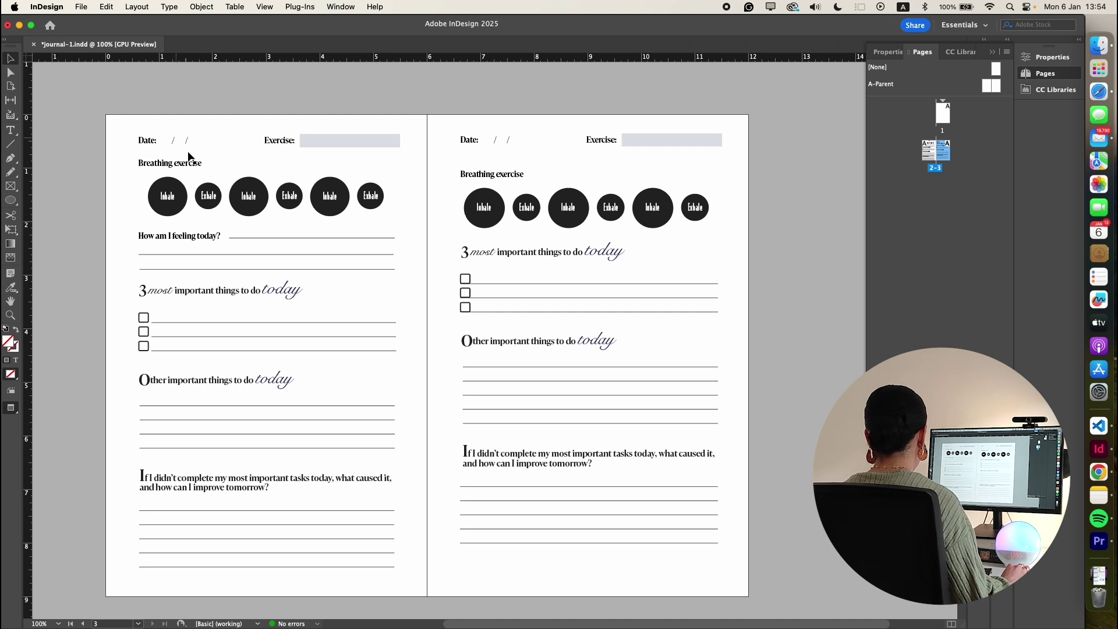
Duplicate page 2 so its complete journal layout also fills the facing page 3
right_click(933, 156)
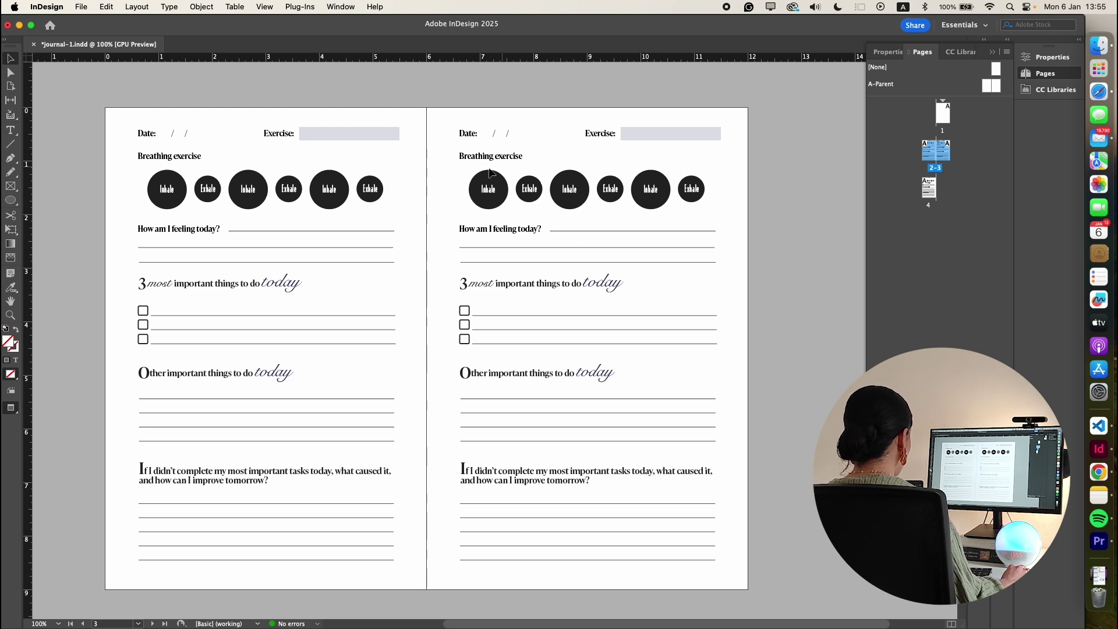
drag(461, 165, 715, 214)
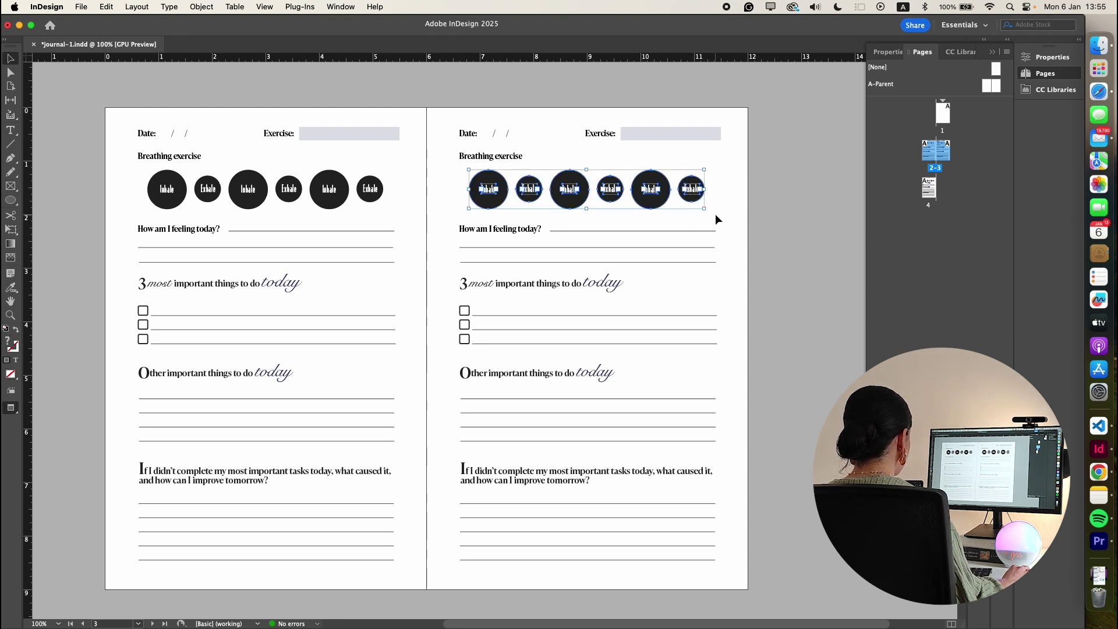
click(722, 212)
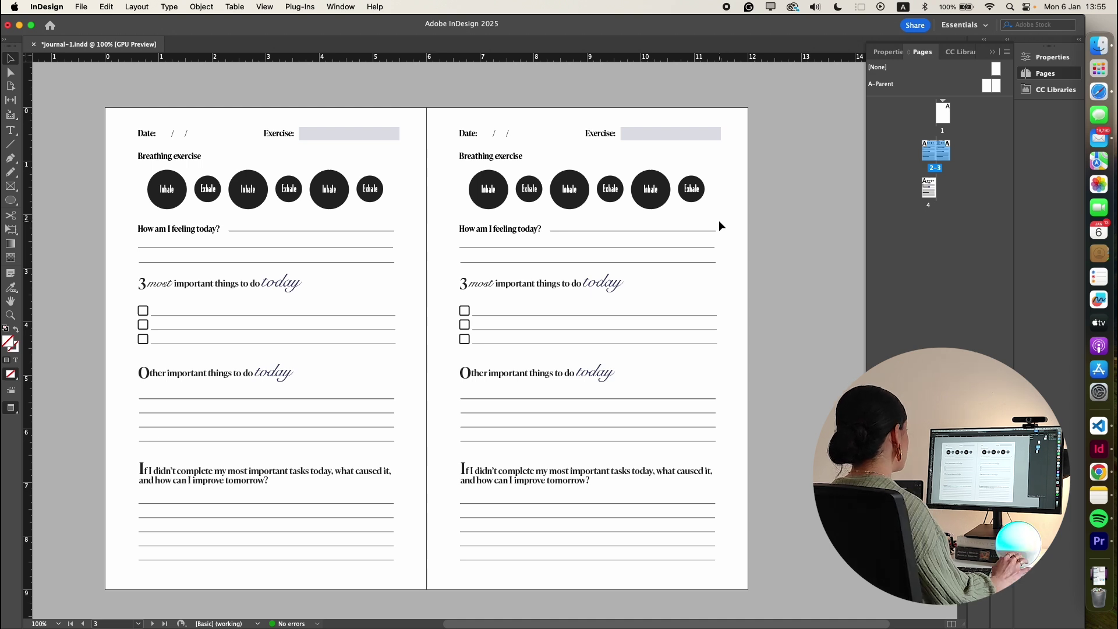
key(super+z)
click(726, 218)
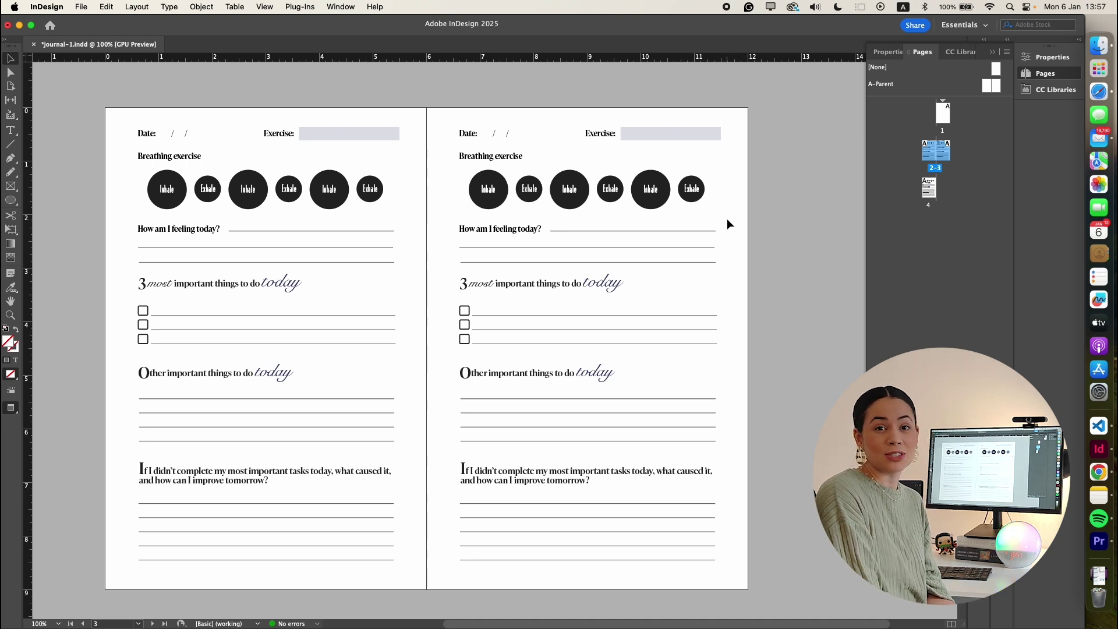
Switch to the "Several diff projects" Figma file in Chrome and examine the Concept board's notes and inspiration images
key(super+Tab)
scroll(633, 483, up, 5)
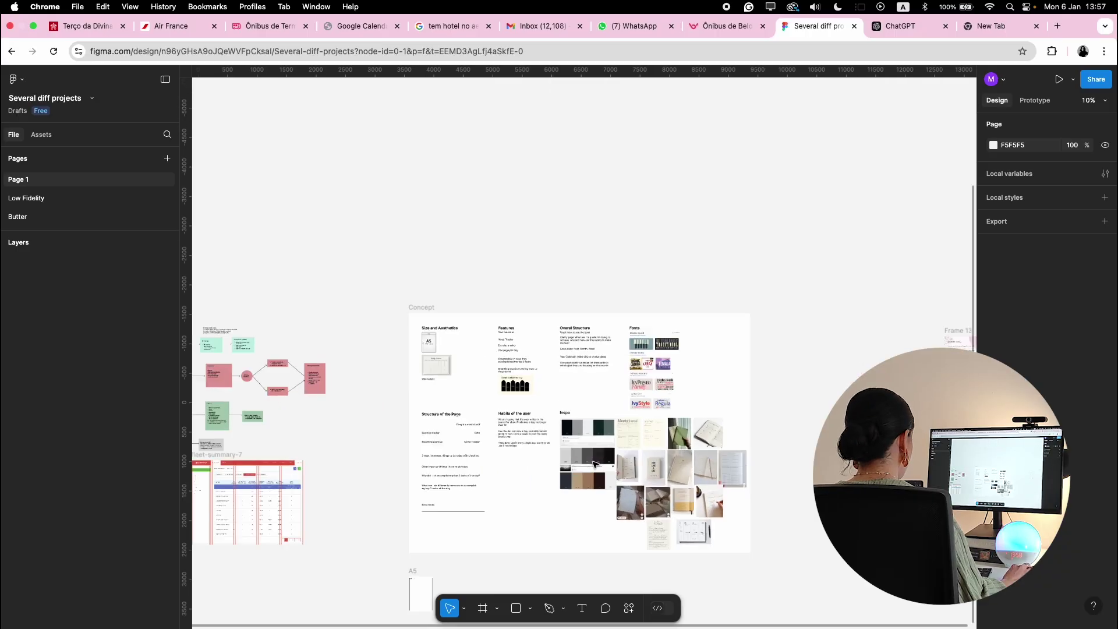
scroll(563, 486, up, 2)
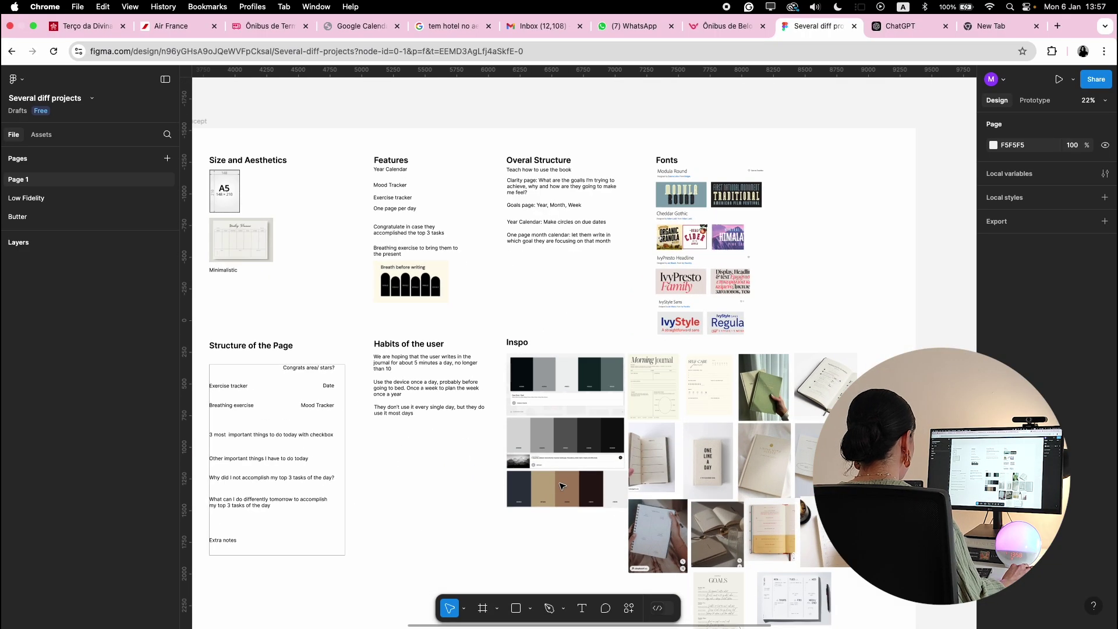
Examine the colour palettes and journal inspiration images in the Inspo section of the Figma concept board
scroll(563, 485, up, 4)
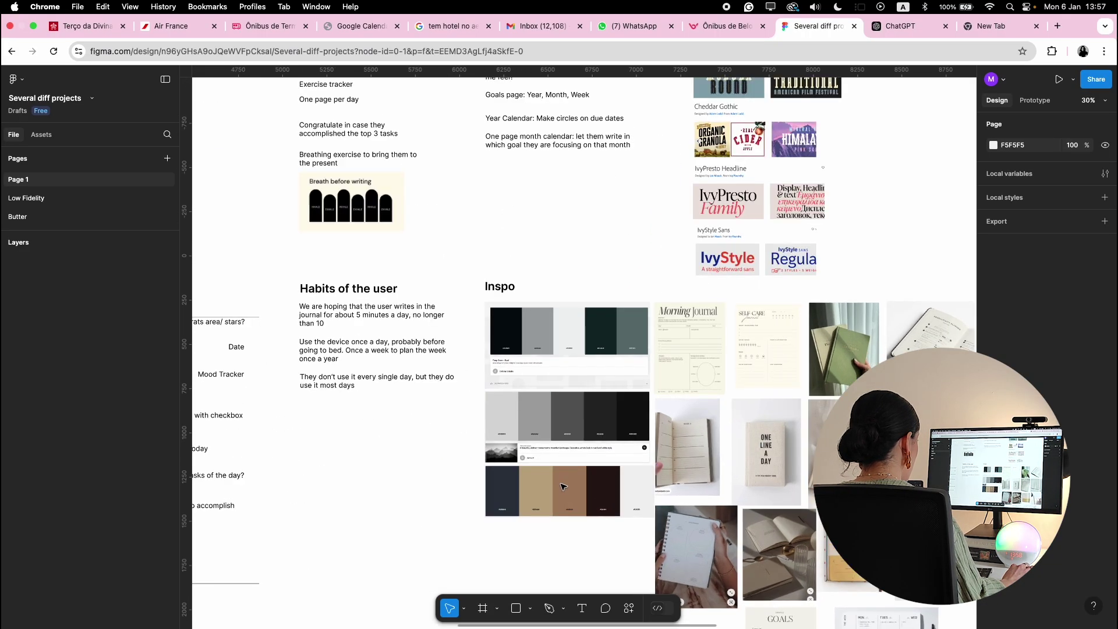
scroll(562, 486, up, 2)
scroll(571, 492, down, 2)
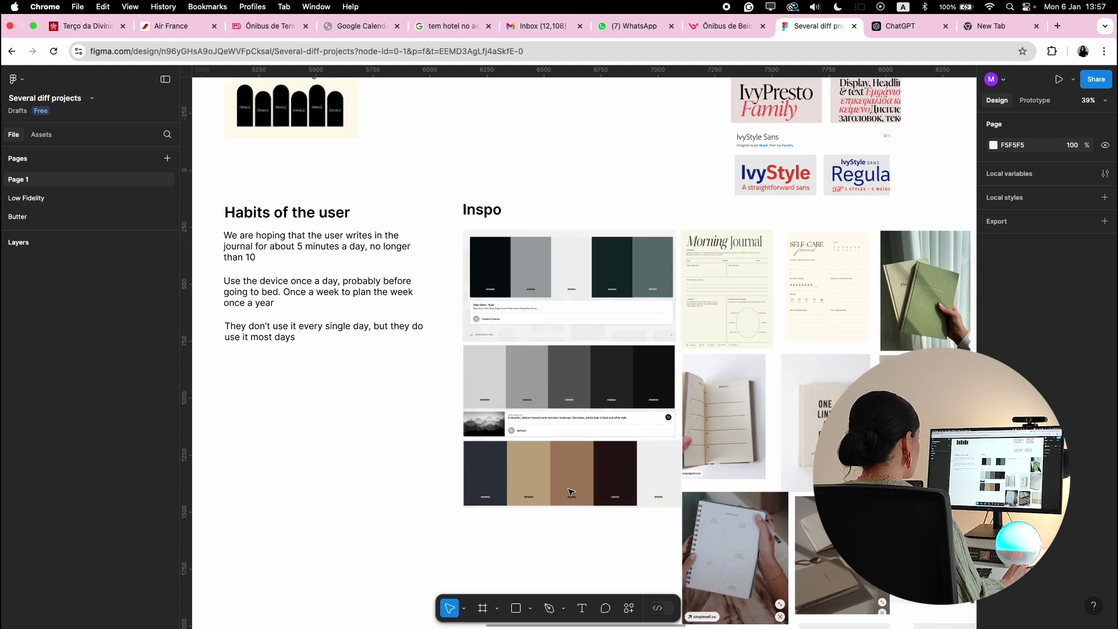
drag(595, 534, 392, 453)
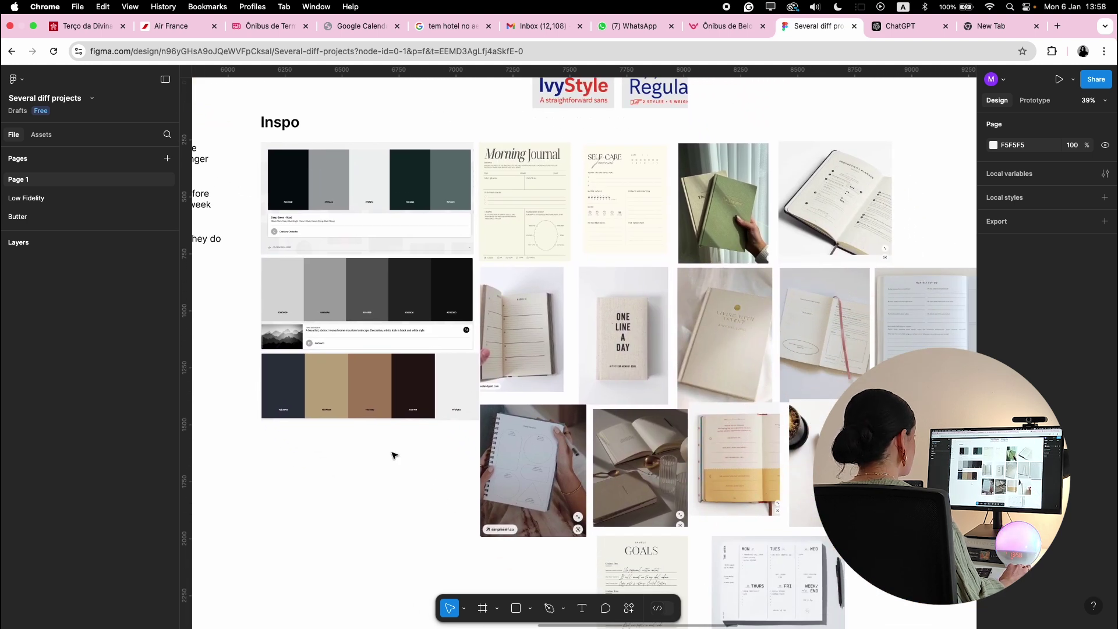
scroll(407, 472, down, 2)
scroll(407, 471, left, 2)
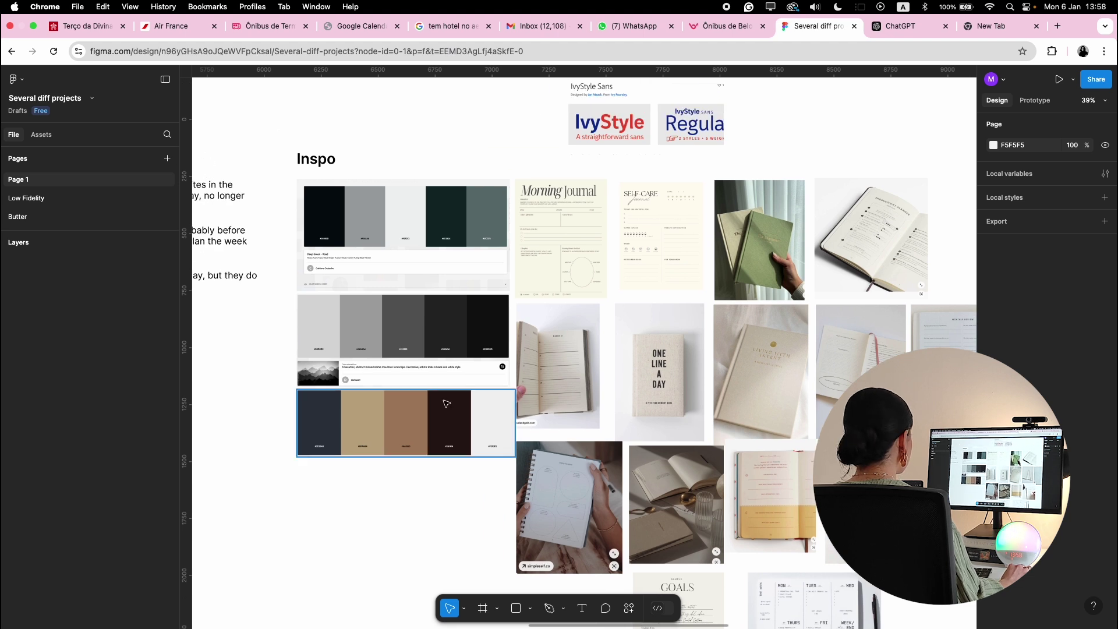
scroll(451, 414, up, 2)
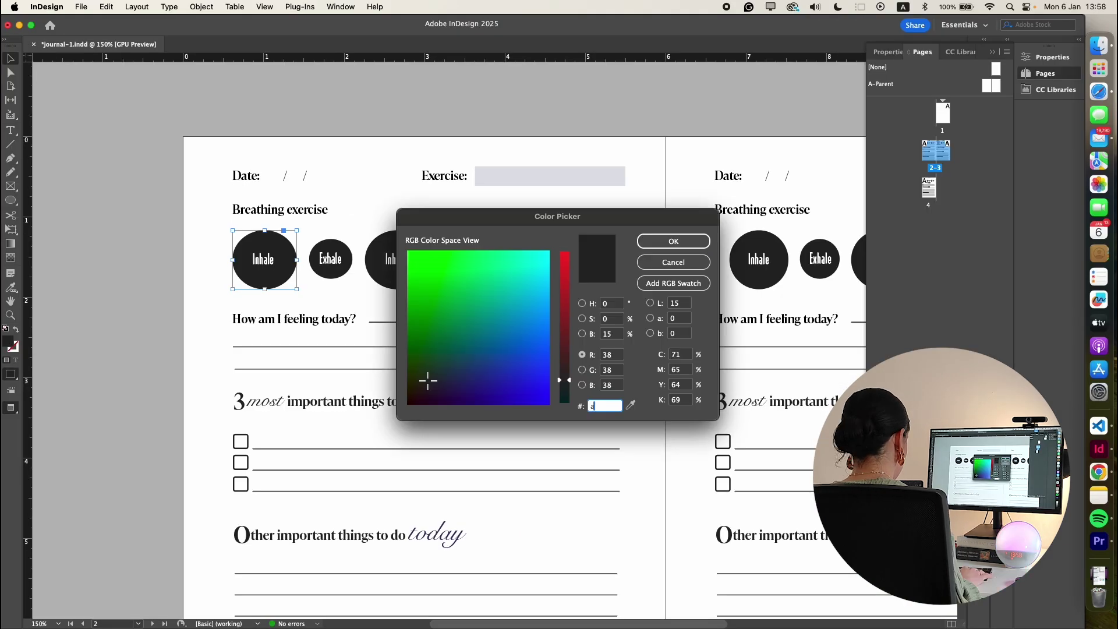
Switch to the InDesign journal and recolour page 2's breathing circles brown and its exercise box light beige
click(669, 239)
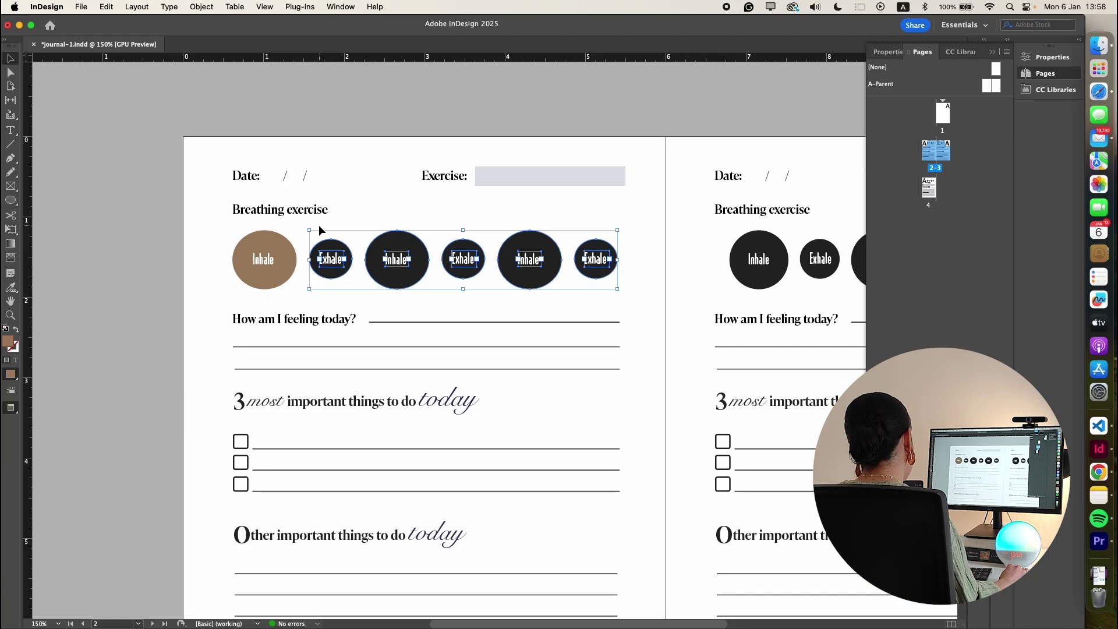
click(667, 239)
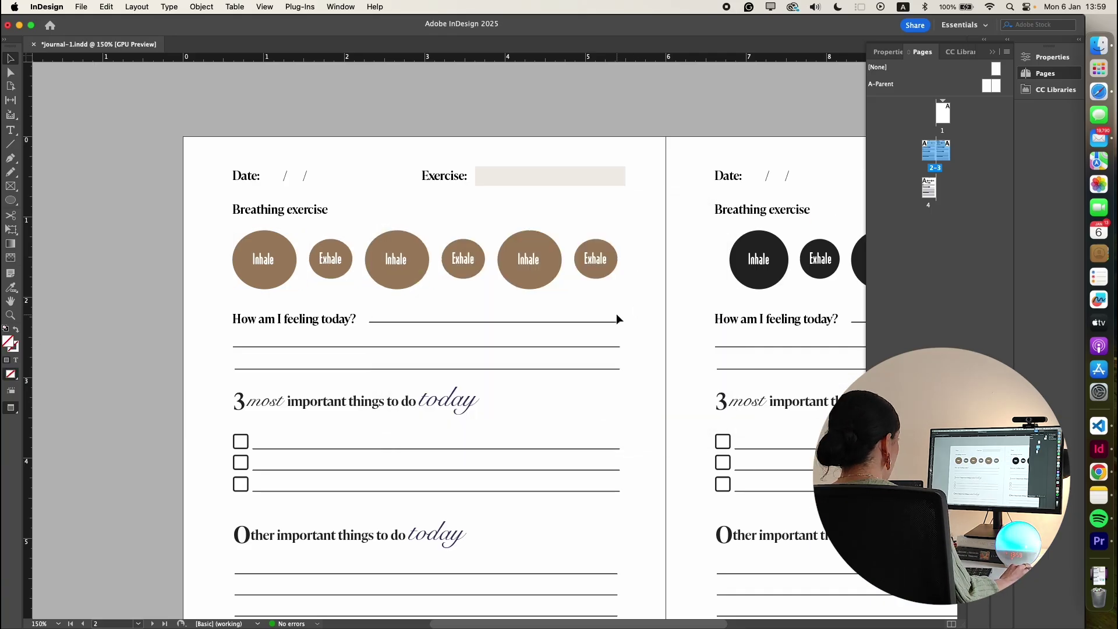
Reshape page 2's first Inhale circle into an irregular organic blob by adjusting the anchor points of its outline
double_click(271, 274)
double_click(264, 261)
key(Escape)
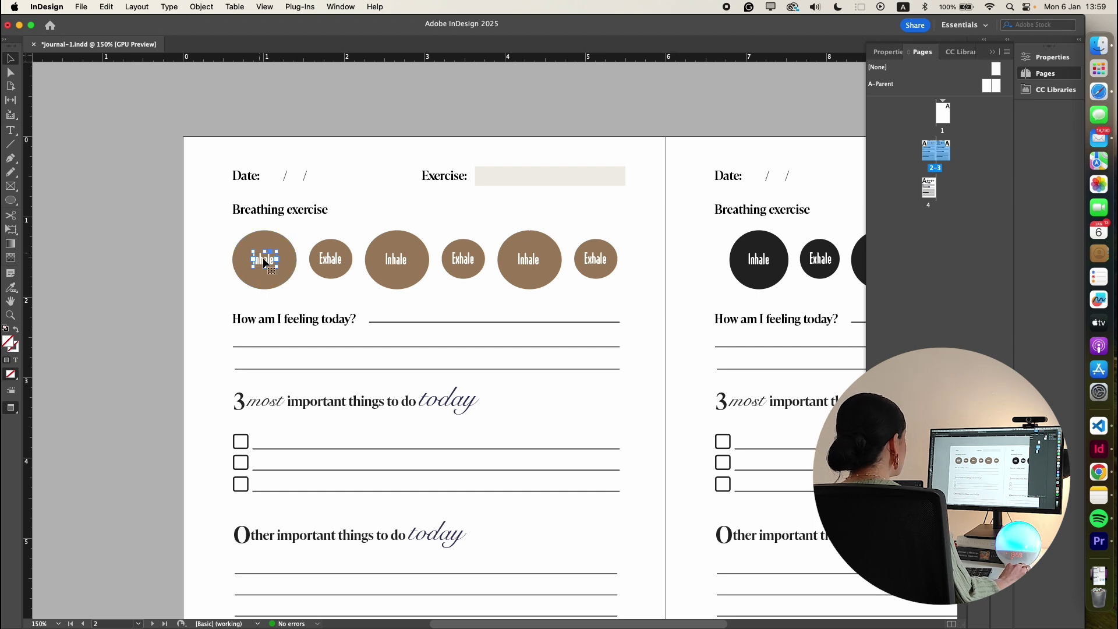
click(263, 278)
right_click(263, 278)
key(super+4)
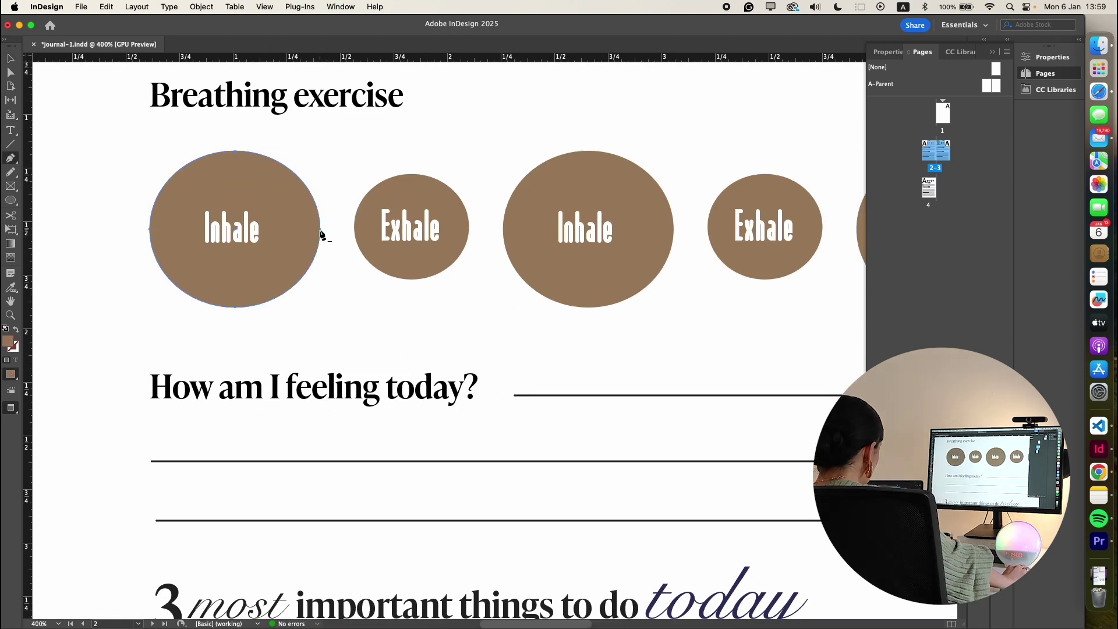
key(super+equal)
drag(326, 448, 300, 222)
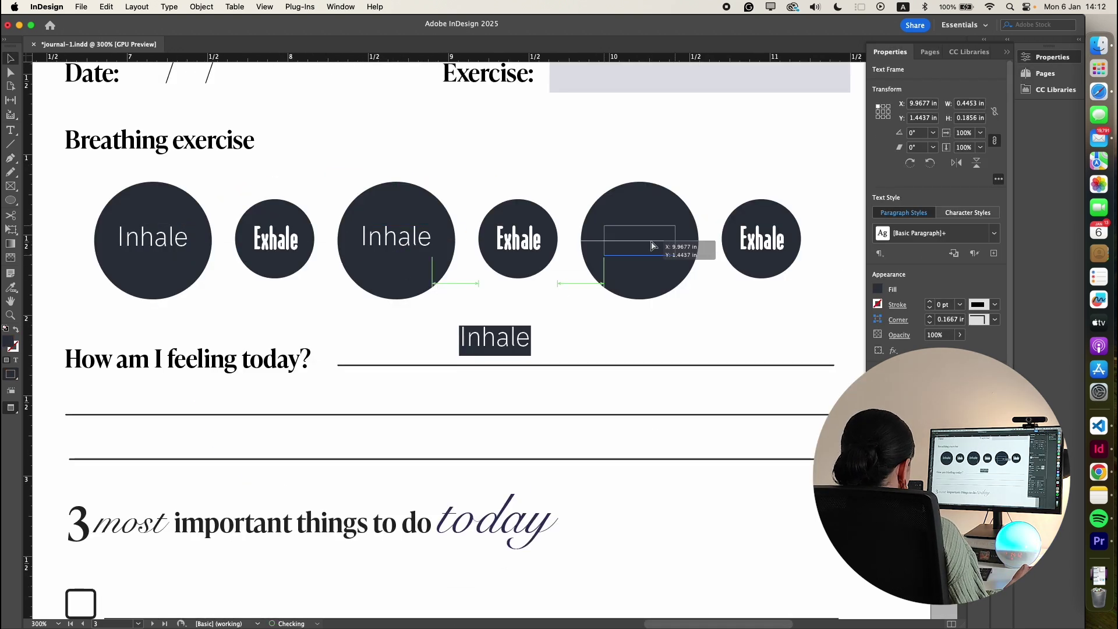
Restyle page 3's Exhale labels in the thin sans-serif lettering of its Inhale labels, and compare both pages' breathing rows
click(520, 239)
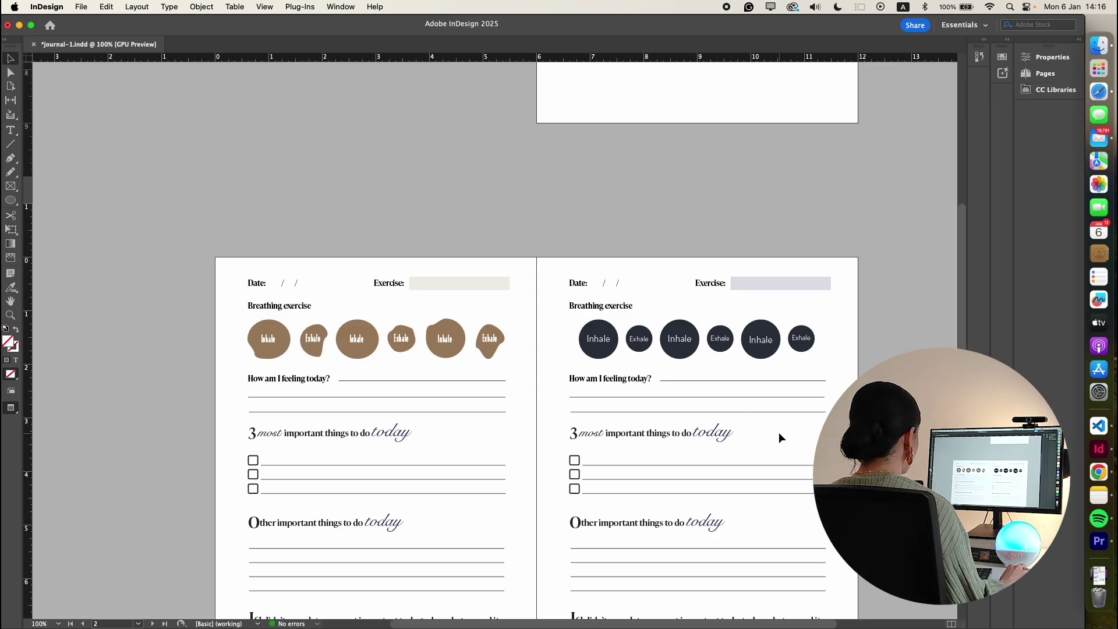
scroll(779, 438, down, 5)
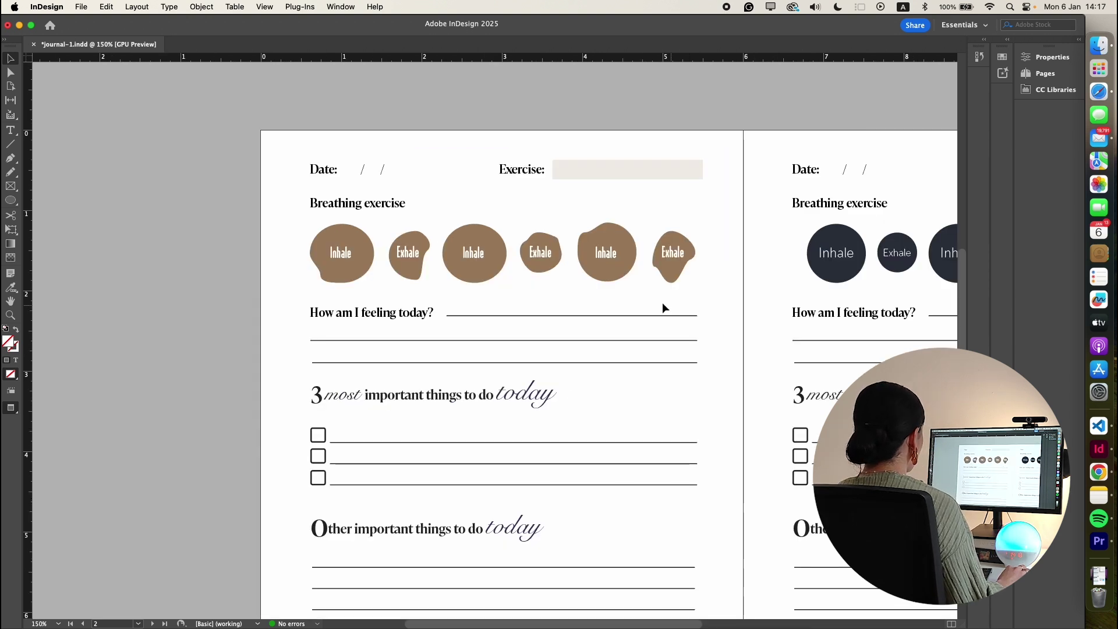
scroll(729, 274, right, 5)
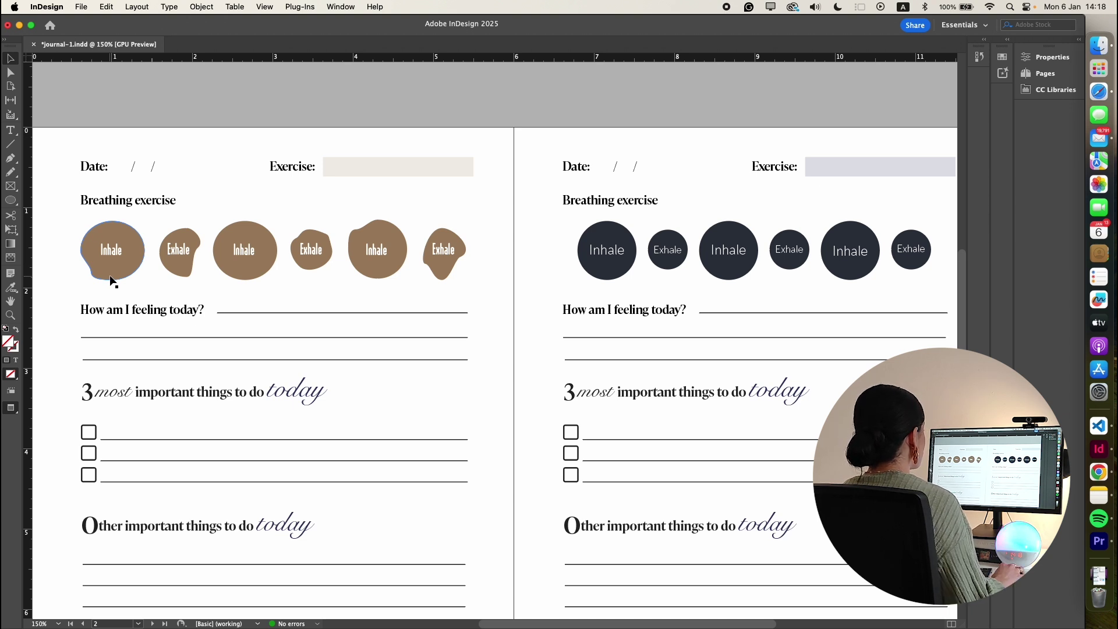
drag(932, 300, 571, 217)
click(560, 220)
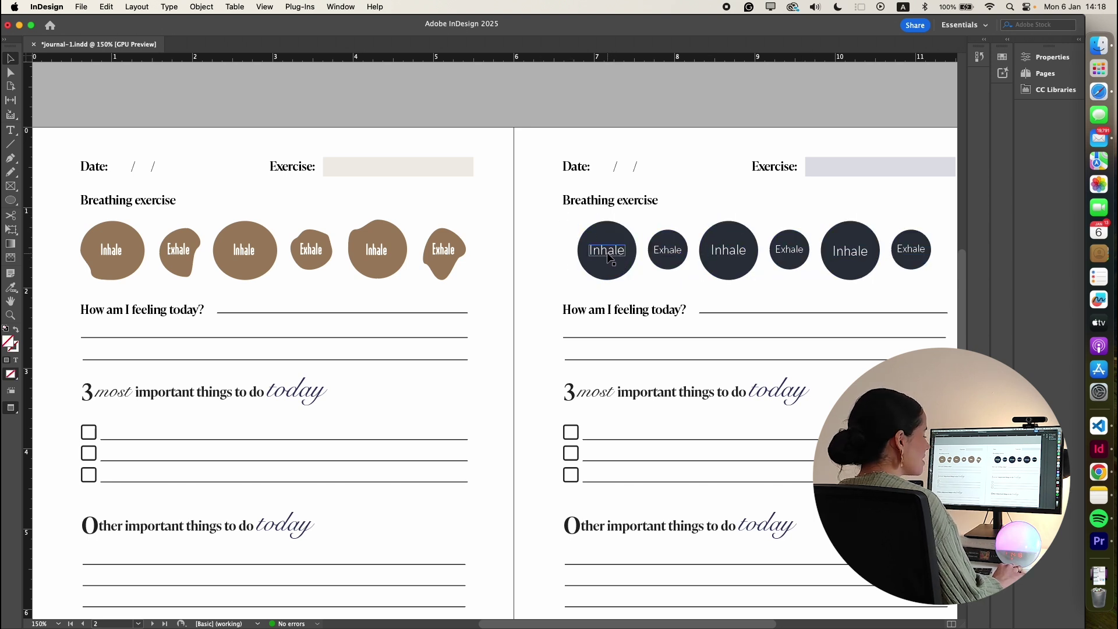
Replace the condensed Inhale and Exhale labels in page 2's brown shapes with page 3's thin white sans-serif lettering
click(120, 259)
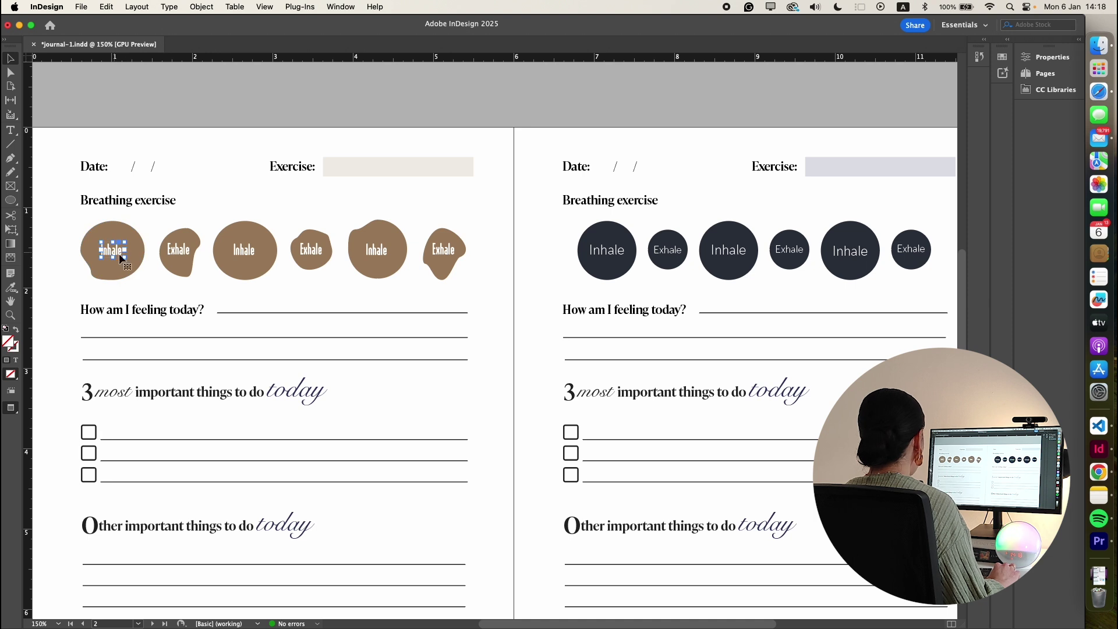
click(1038, 58)
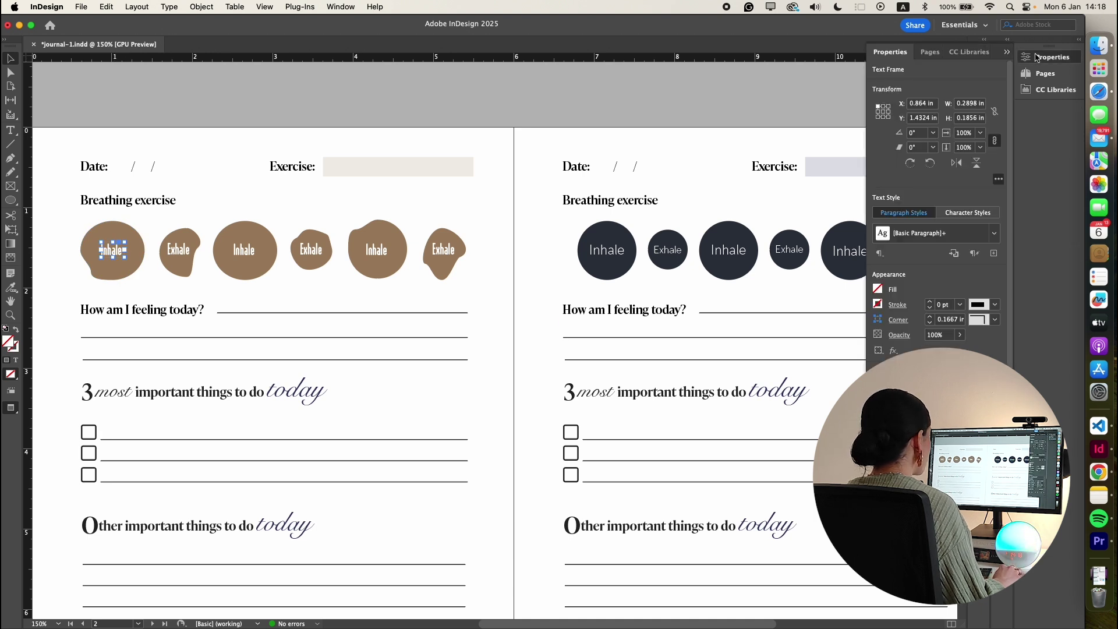
click(178, 249)
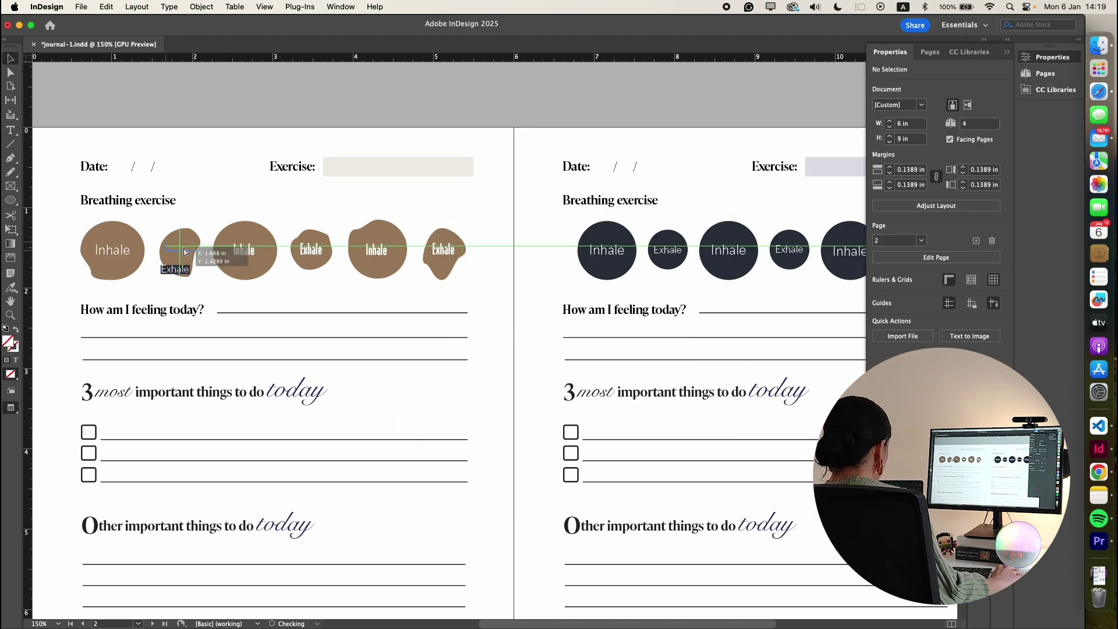
key(super+equal)
click(429, 321)
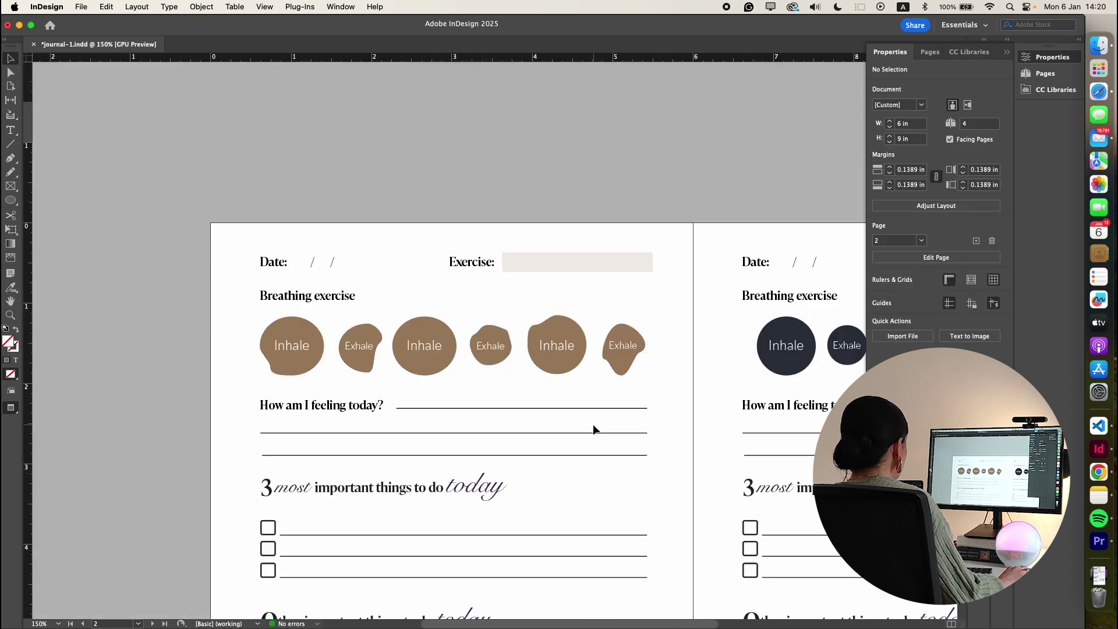
Review page 2 down to its end and select all sections from "How am I feeling today?" to the last writing lines
scroll(593, 425, down, 5)
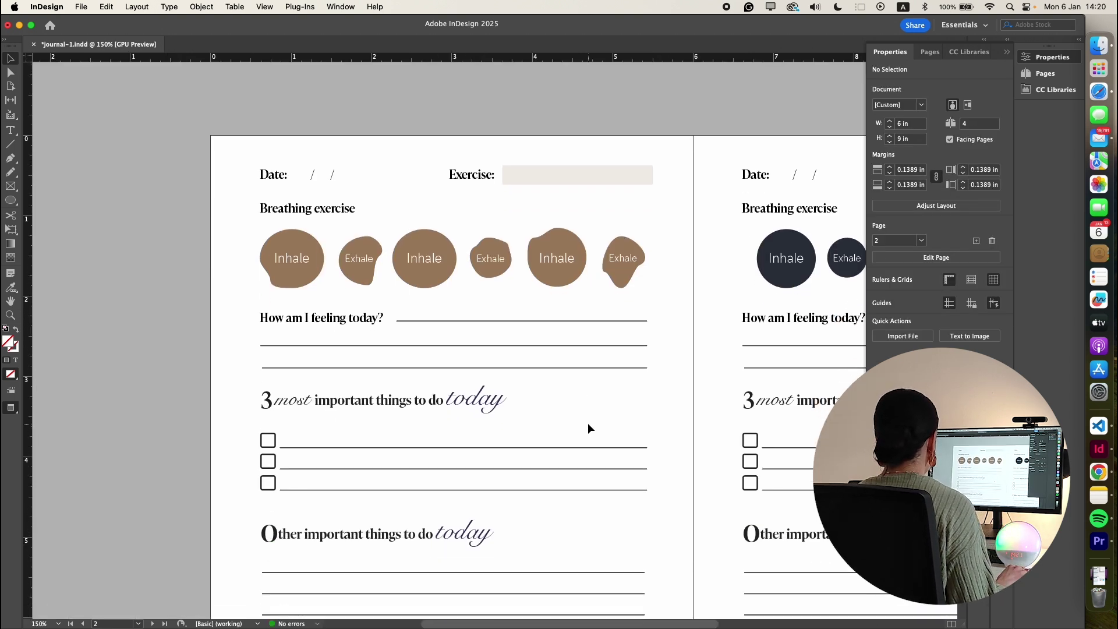
scroll(589, 424, down, 2)
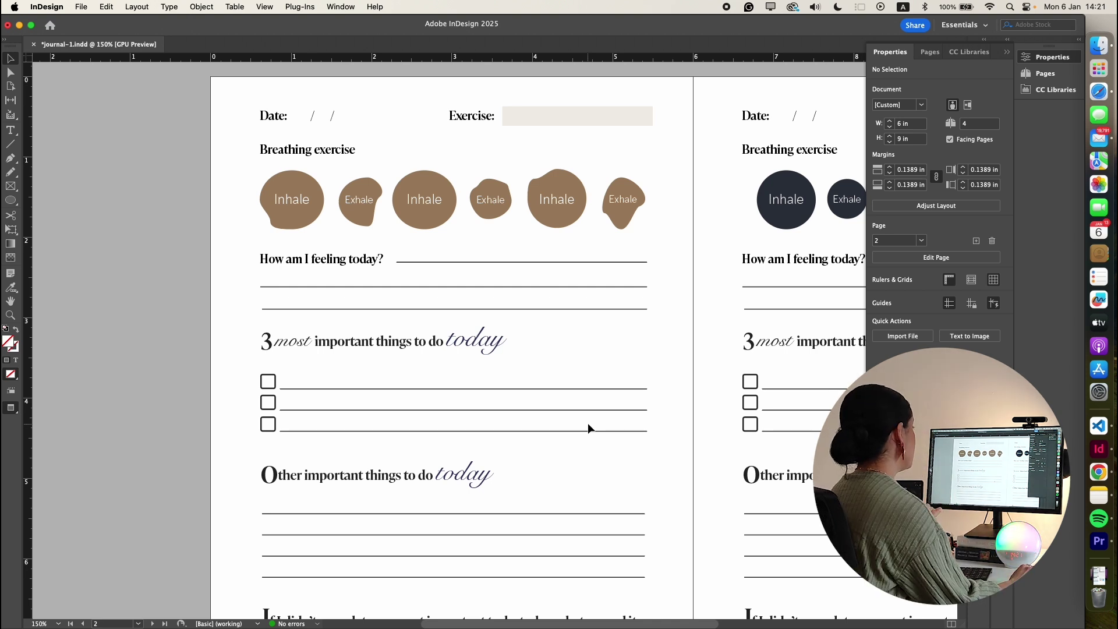
scroll(587, 421, down, 6)
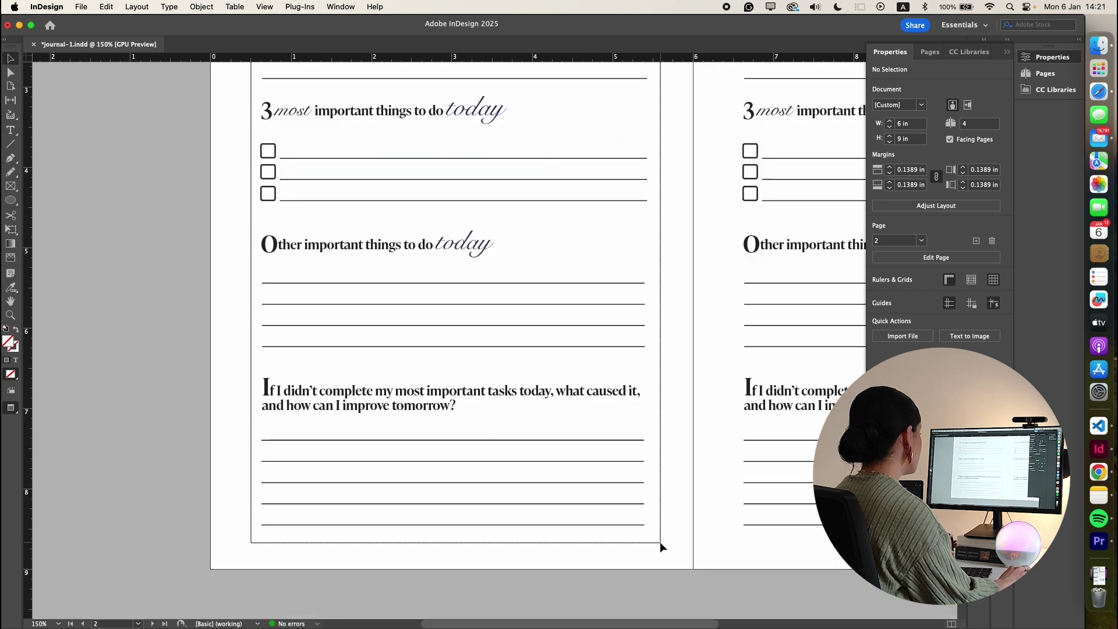
click(657, 541)
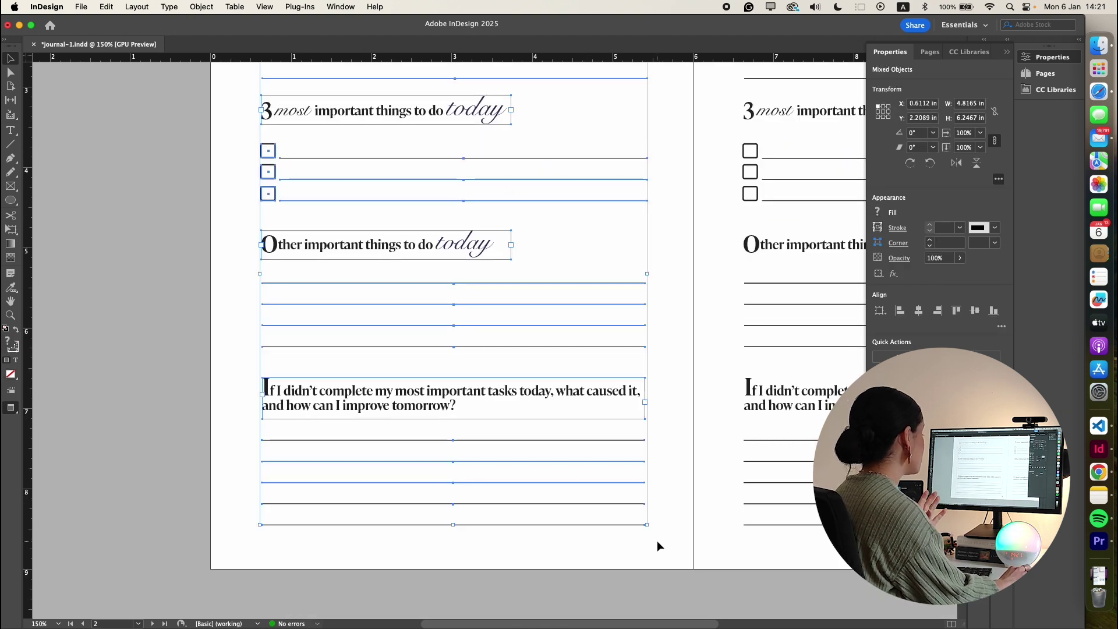
scroll(655, 540, up, 1)
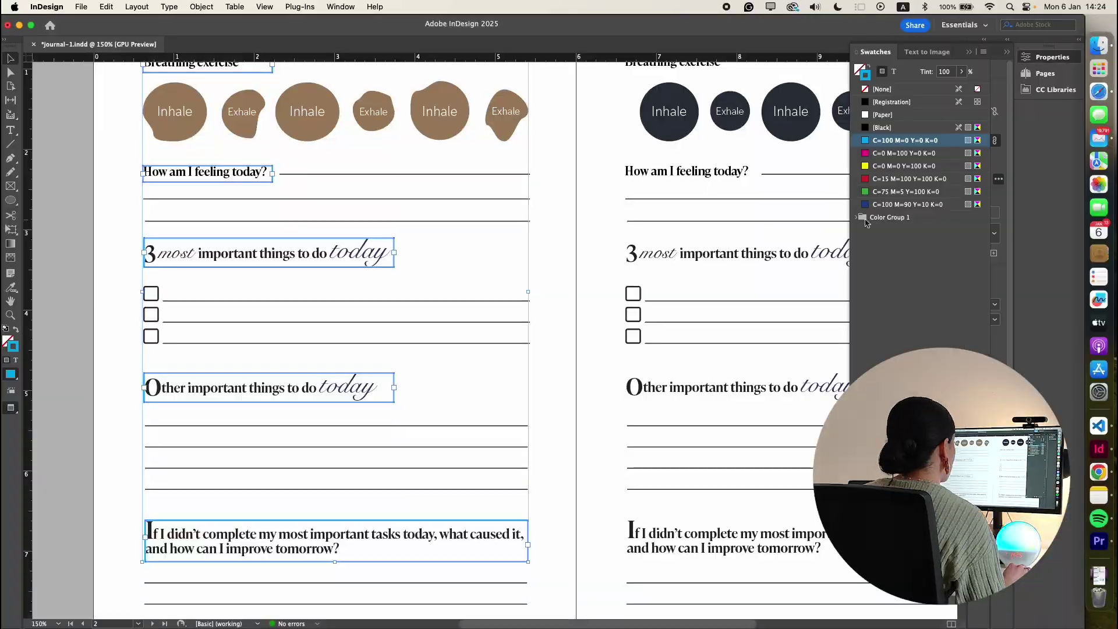
Apply the dark brown R=38 G=20 B=20 swatch from Color Group 1 to page 2's heading text
double_click(915, 255)
click(669, 229)
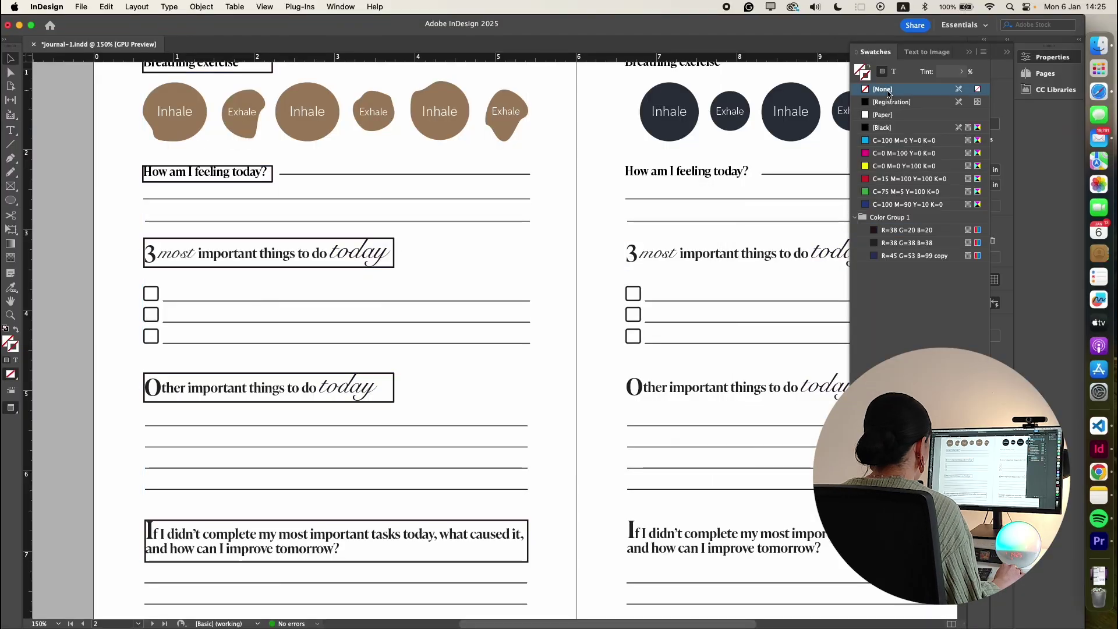
click(908, 230)
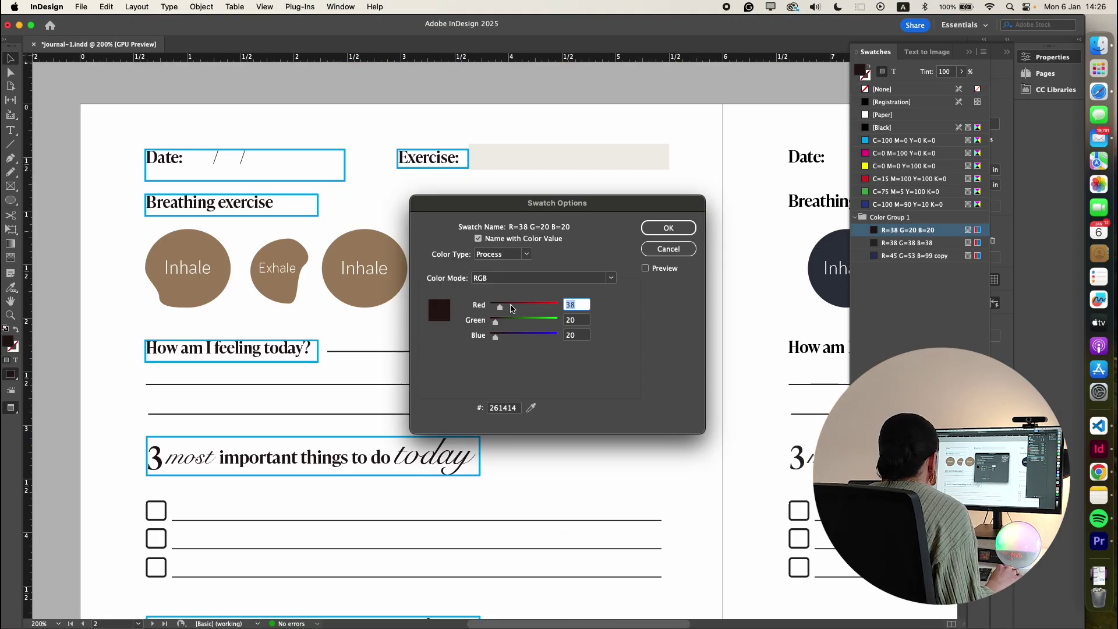
key(Return)
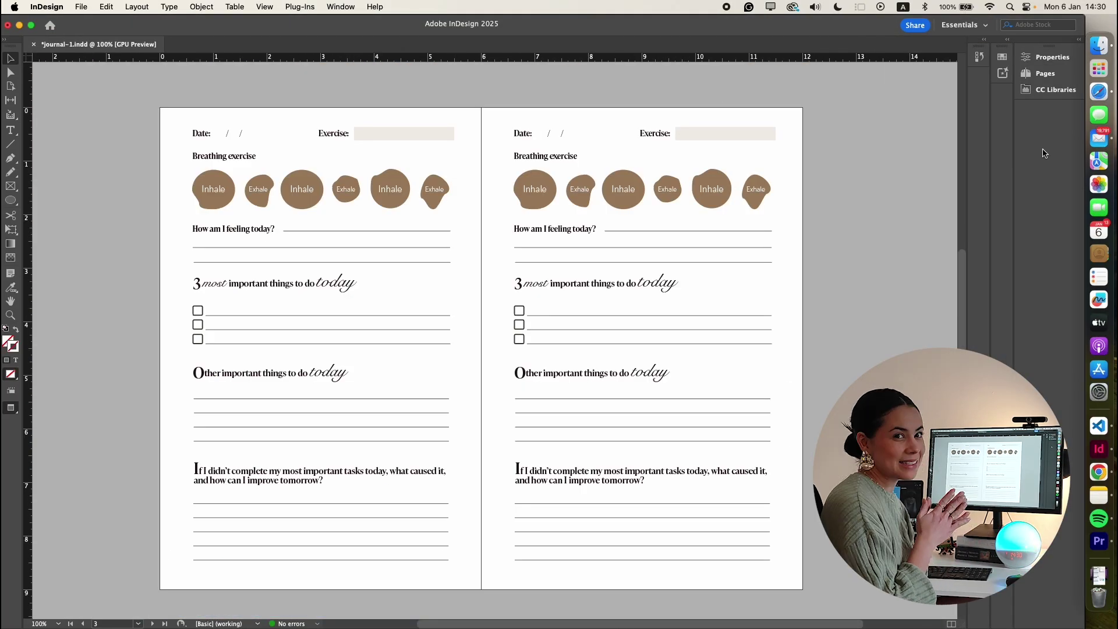